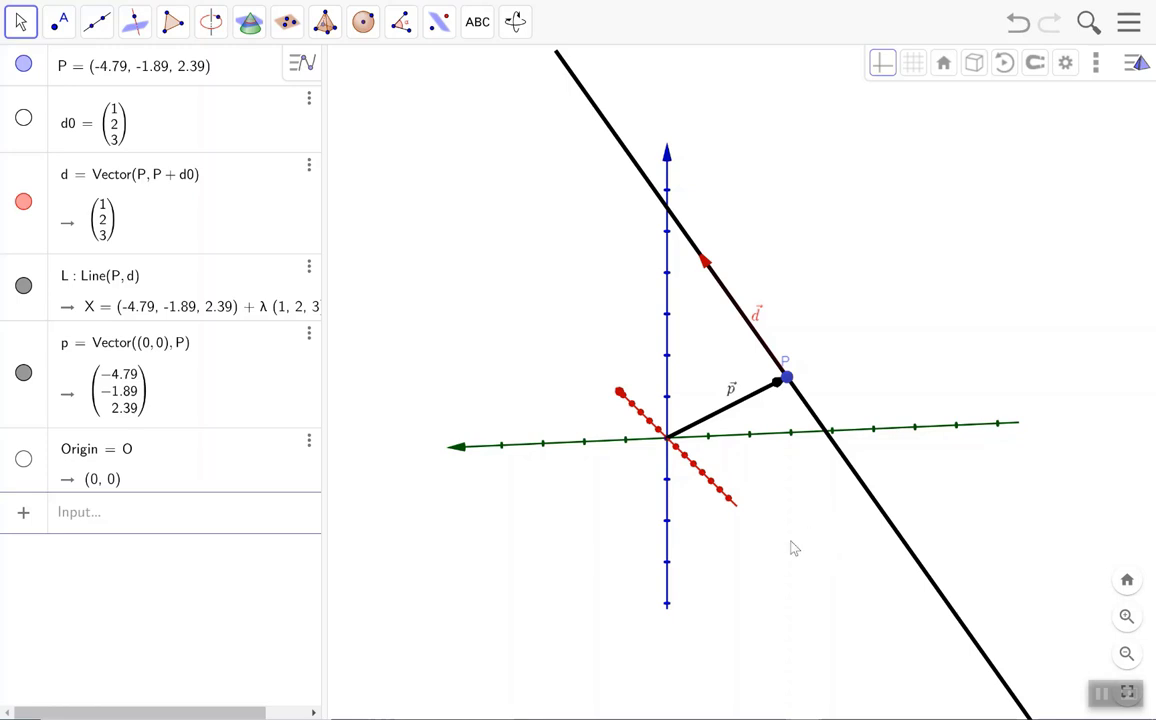
# - Point out line L, point P, vector p, then line L again in the 3D view
pyautogui.click(704, 260)
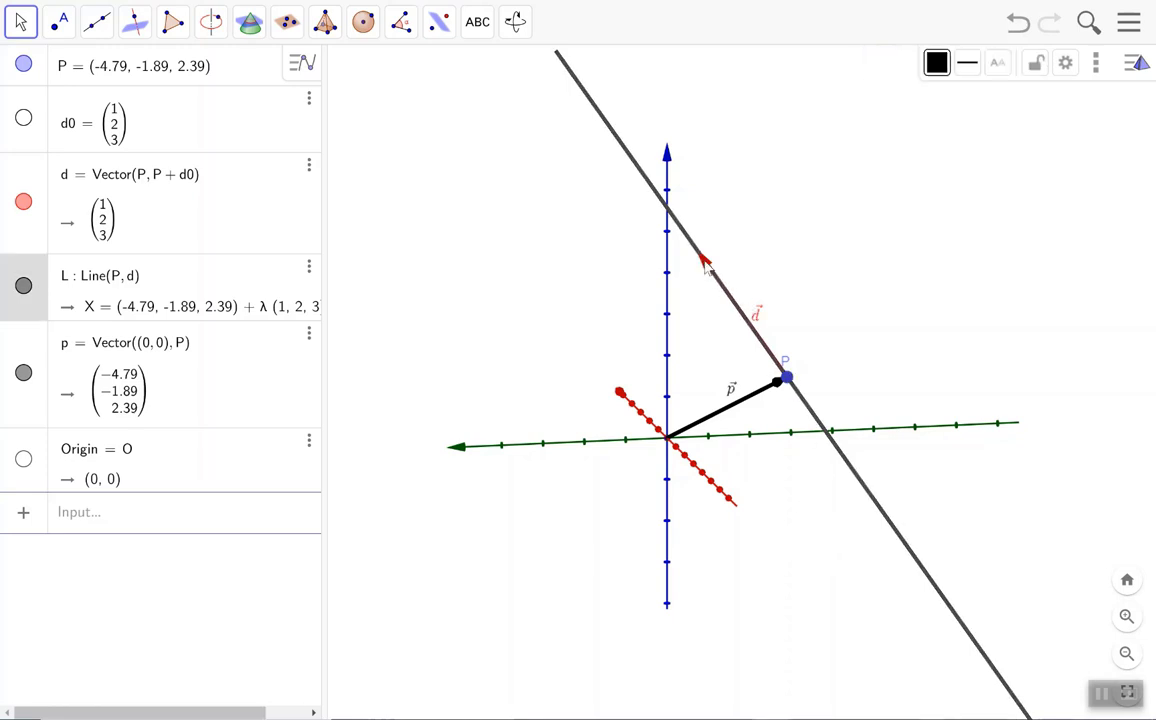
pyautogui.click(759, 401)
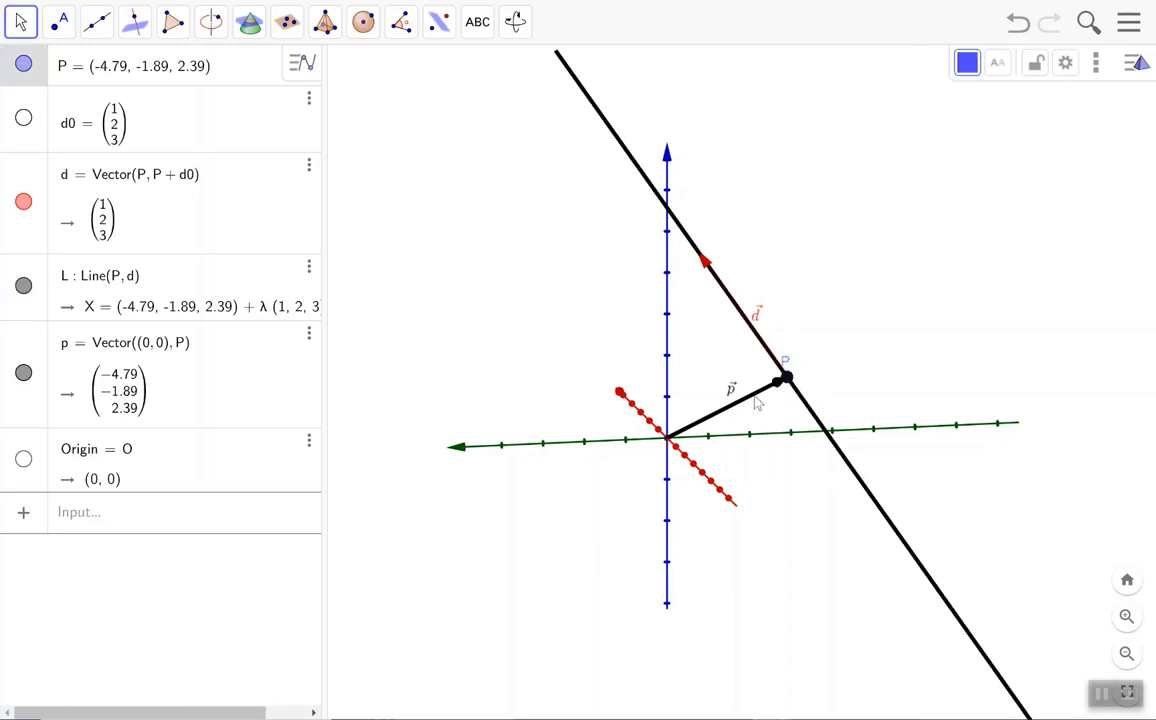
pyautogui.click(759, 401)
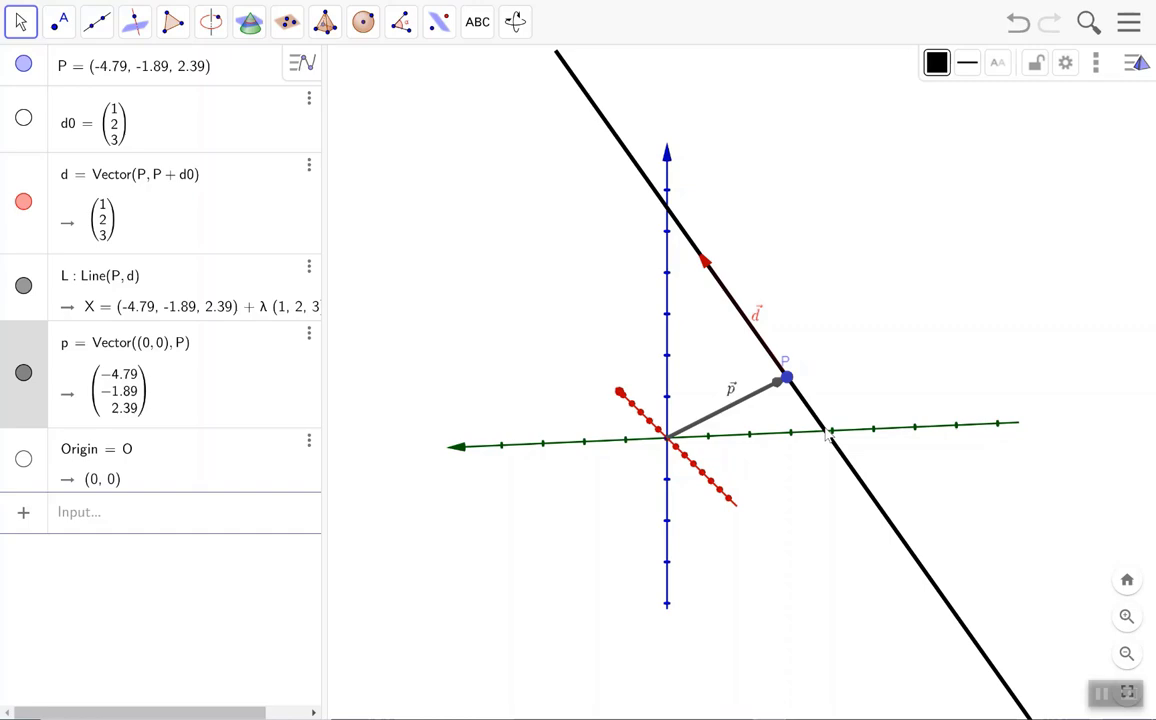
pyautogui.click(867, 492)
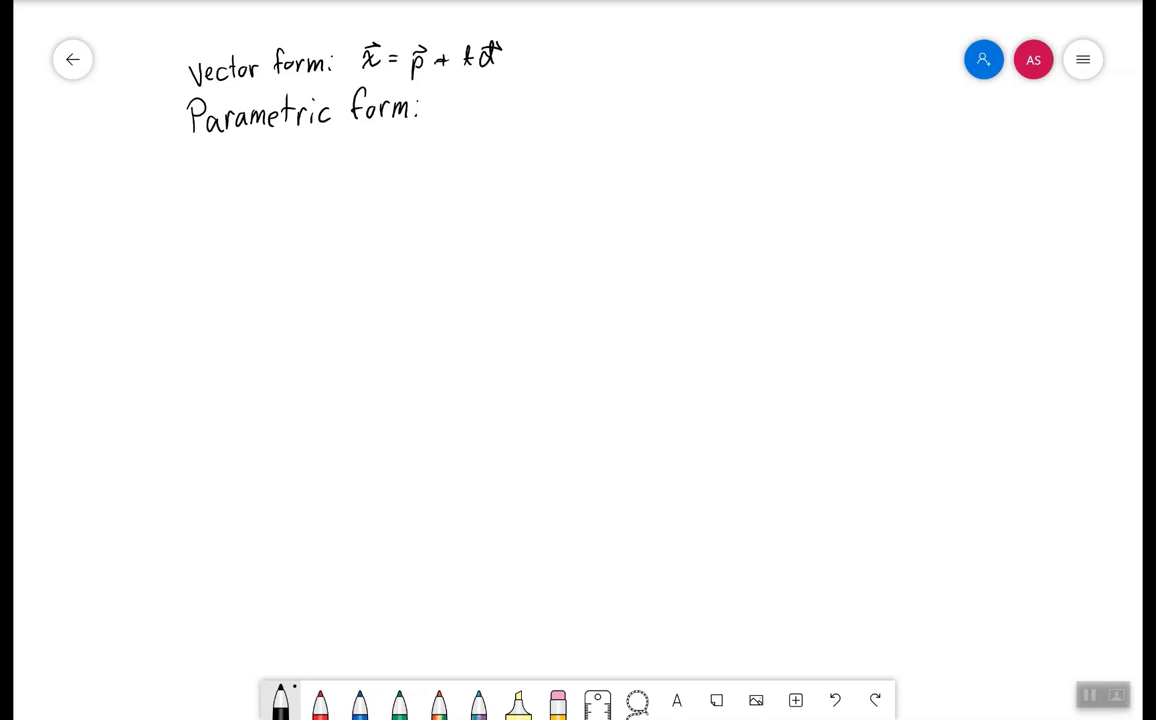
# - Write p⃗ = [b₁, b₂, b₃] and d⃗ = [a₁, a₂, a₃] under the Parametric form heading
pyautogui.moveTo(451, 102)
pyautogui.mouseDown()
pyautogui.moveTo(454, 112)
pyautogui.moveTo(462, 94)
pyautogui.moveTo(507, 124)
pyautogui.moveTo(579, 122)
pyautogui.mouseUp()
pyautogui.moveTo(598, 93); pyautogui.dragTo(606, 113)
pyautogui.moveTo(616, 109); pyautogui.dragTo(609, 121)
pyautogui.moveTo(625, 87); pyautogui.dragTo(633, 127)
pyautogui.moveTo(465, 151)
pyautogui.mouseDown()
pyautogui.moveTo(466, 167)
pyautogui.moveTo(468, 136)
pyautogui.moveTo(493, 147)
pyautogui.mouseUp()
pyautogui.moveTo(481, 155); pyautogui.dragTo(531, 166)
pyautogui.moveTo(538, 156)
pyautogui.mouseDown()
pyautogui.moveTo(538, 166)
pyautogui.moveTo(590, 168)
pyautogui.mouseUp()
pyautogui.moveTo(601, 160)
pyautogui.mouseDown()
pyautogui.moveTo(598, 171)
pyautogui.moveTo(626, 165)
pyautogui.moveTo(645, 178)
pyautogui.mouseUp()
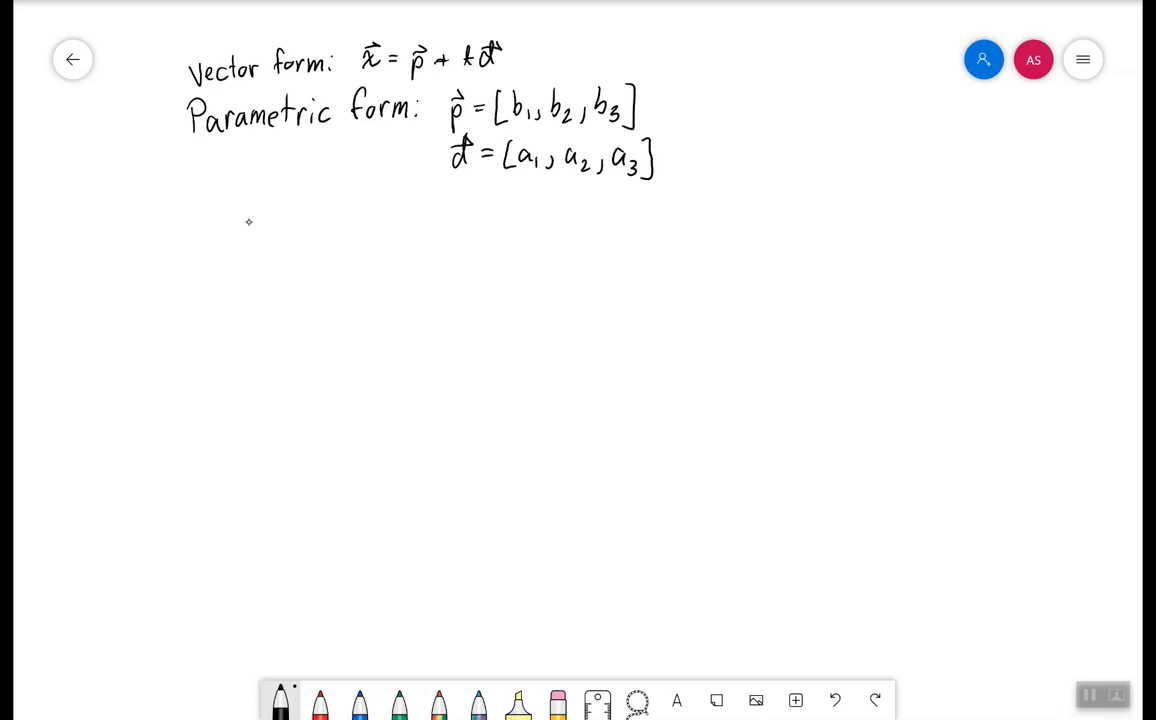
# - Write the equation x = a₁t + b₁ below the vectors
pyautogui.moveTo(311, 222)
pyautogui.mouseDown()
pyautogui.moveTo(320, 214)
pyautogui.moveTo(331, 232)
pyautogui.mouseUp()
pyautogui.moveTo(333, 210); pyautogui.dragTo(309, 233)
pyautogui.moveTo(340, 215); pyautogui.dragTo(384, 228)
pyautogui.moveTo(396, 203)
pyautogui.mouseDown()
pyautogui.moveTo(403, 228)
pyautogui.moveTo(405, 212)
pyautogui.moveTo(438, 218)
pyautogui.mouseUp()
pyautogui.moveTo(430, 210)
pyautogui.mouseDown()
pyautogui.moveTo(430, 226)
pyautogui.moveTo(452, 229)
pyautogui.mouseUp()
pyautogui.moveTo(465, 224); pyautogui.dragTo(466, 230)
# - Write y = a₂t + b₂ and z = a₃t + b₃ beneath the x equation
pyautogui.moveTo(311, 255)
pyautogui.mouseDown()
pyautogui.moveTo(309, 297)
pyautogui.moveTo(351, 256)
pyautogui.moveTo(404, 268)
pyautogui.mouseUp()
pyautogui.moveTo(397, 252); pyautogui.dragTo(440, 256)
pyautogui.moveTo(434, 249)
pyautogui.mouseDown()
pyautogui.moveTo(434, 263)
pyautogui.moveTo(472, 271)
pyautogui.mouseUp()
pyautogui.moveTo(320, 299); pyautogui.dragTo(335, 317)
pyautogui.moveTo(349, 298); pyautogui.dragTo(386, 314)
pyautogui.moveTo(390, 306)
pyautogui.mouseDown()
pyautogui.moveTo(391, 320)
pyautogui.moveTo(418, 303)
pyautogui.mouseUp()
pyautogui.moveTo(442, 292)
pyautogui.mouseDown()
pyautogui.moveTo(441, 312)
pyautogui.moveTo(450, 302)
pyautogui.mouseUp()
pyautogui.moveTo(460, 289); pyautogui.dragTo(460, 310)
pyautogui.moveTo(476, 305); pyautogui.dragTo(479, 320)
# - Bracket the three x, y, z equations and draw a box around them
pyautogui.moveTo(305, 198)
pyautogui.mouseDown()
pyautogui.moveTo(288, 240)
pyautogui.moveTo(304, 330)
pyautogui.mouseUp()
pyautogui.moveTo(271, 190); pyautogui.dragTo(258, 361)
pyautogui.moveTo(258, 361); pyautogui.dragTo(576, 347)
pyautogui.moveTo(271, 180)
pyautogui.mouseDown()
pyautogui.moveTo(556, 232)
pyautogui.moveTo(553, 362)
pyautogui.mouseUp()
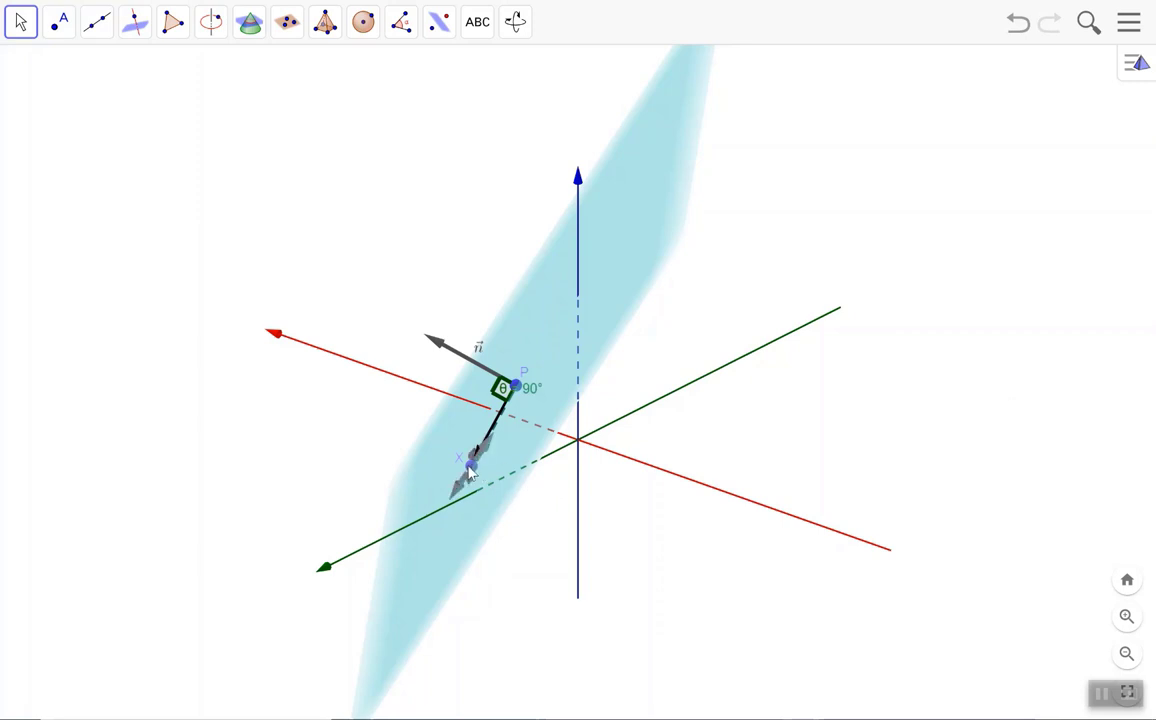
# - Drag point X to new spots within the plane, then return to the whiteboard notes
pyautogui.moveTo(472, 470)
pyautogui.mouseDown()
pyautogui.moveTo(508, 446)
pyautogui.moveTo(555, 370)
pyautogui.moveTo(577, 276)
pyautogui.moveTo(553, 366)
pyautogui.moveTo(490, 445)
pyautogui.moveTo(437, 470)
pyautogui.moveTo(468, 474)
pyautogui.mouseUp()
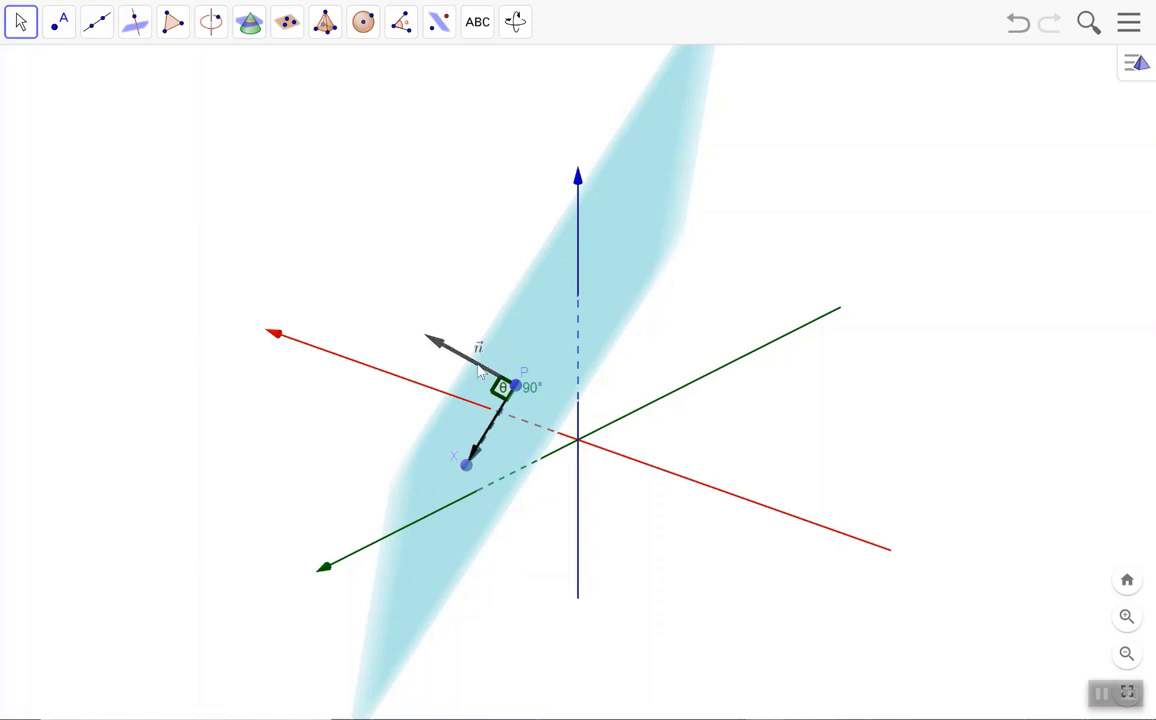
pyautogui.moveTo(463, 475); pyautogui.dragTo(478, 453)
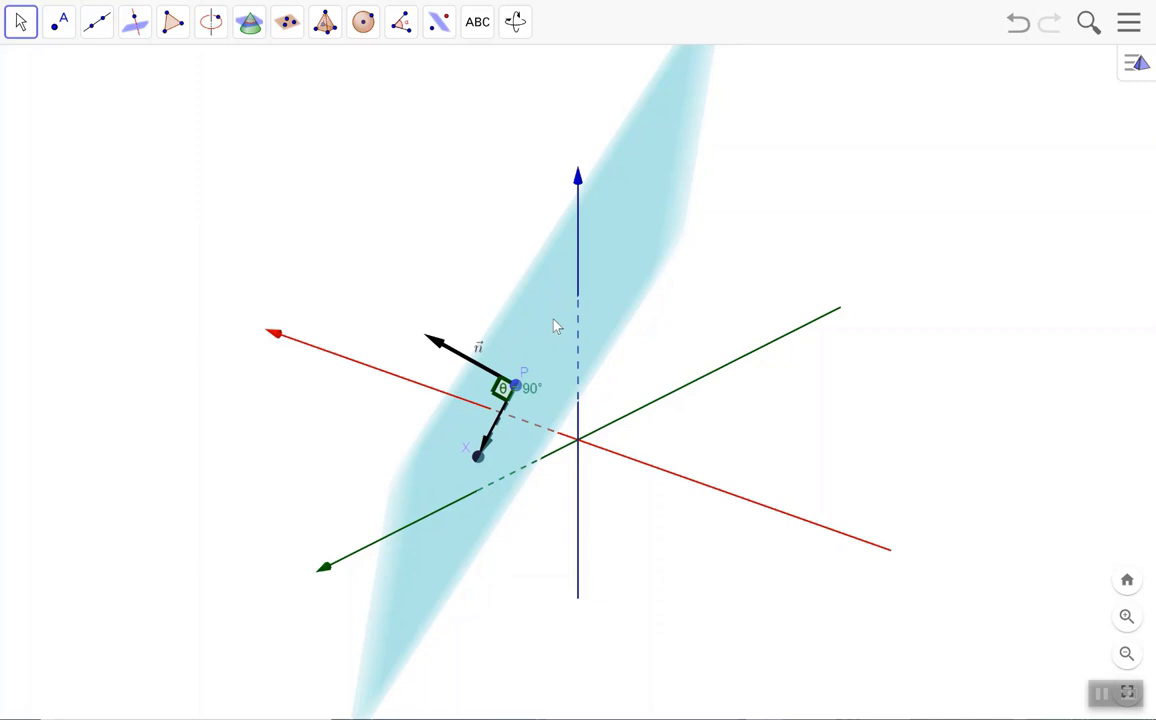
pyautogui.hotkey('alt', 'Tab')
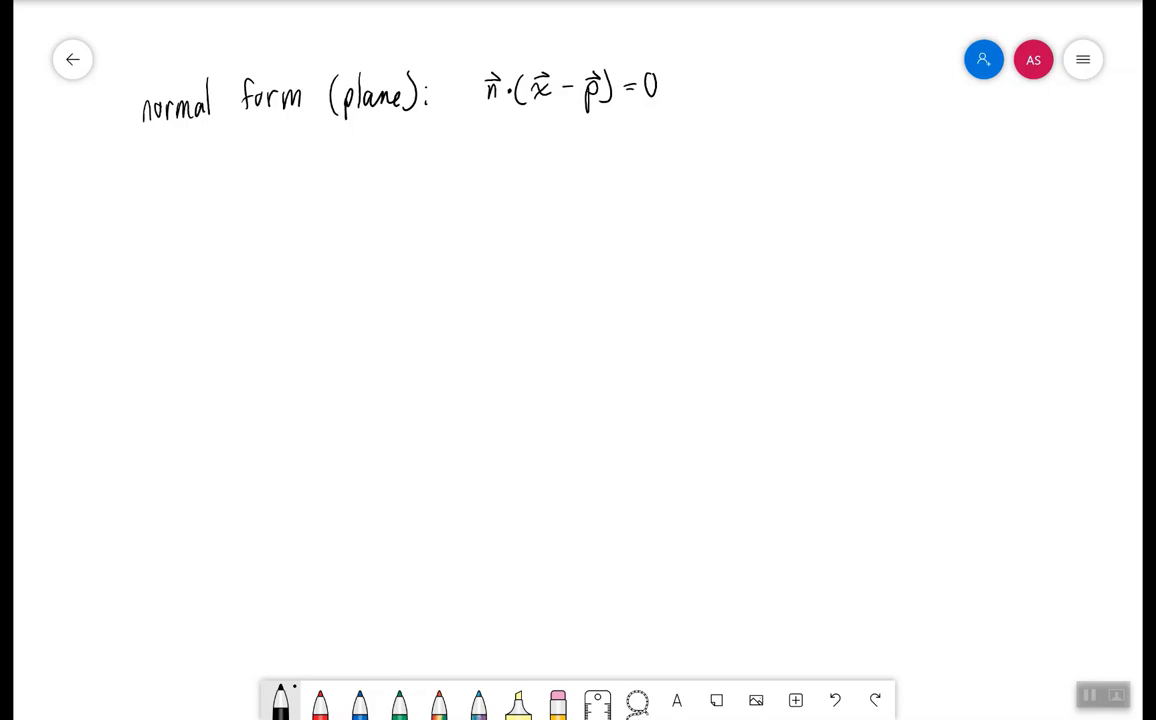
# - Write n⃗ = [a, b, c] and d = n⃗·p⃗ below the normal form
pyautogui.moveTo(226, 157)
pyautogui.mouseDown()
pyautogui.moveTo(238, 156)
pyautogui.moveTo(239, 130)
pyautogui.moveTo(257, 141)
pyautogui.mouseUp()
pyautogui.moveTo(244, 149); pyautogui.dragTo(317, 152)
pyautogui.moveTo(325, 145)
pyautogui.mouseDown()
pyautogui.moveTo(322, 155)
pyautogui.moveTo(355, 159)
pyautogui.mouseUp()
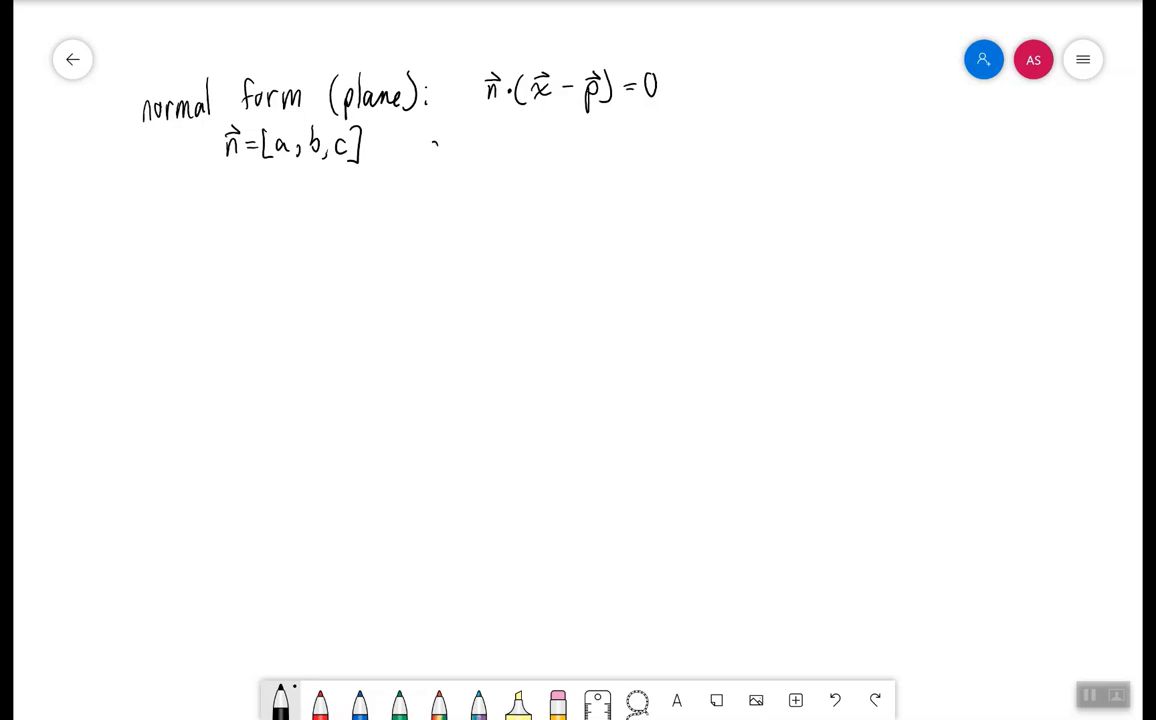
pyautogui.moveTo(440, 138); pyautogui.dragTo(444, 157)
pyautogui.moveTo(450, 139)
pyautogui.mouseDown()
pyautogui.moveTo(489, 155)
pyautogui.moveTo(491, 127)
pyautogui.moveTo(519, 146)
pyautogui.moveTo(523, 129)
pyautogui.mouseUp()
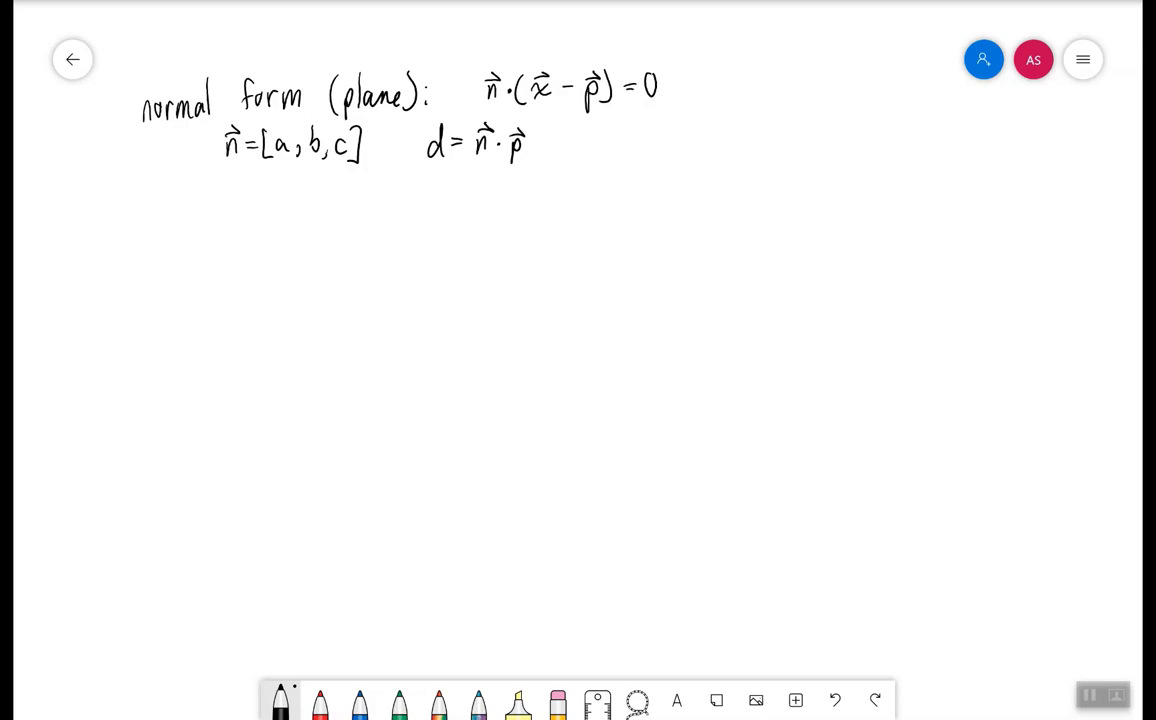
# - Write the heading 'general form (plane):' on a new line
pyautogui.moveTo(160, 198)
pyautogui.mouseDown()
pyautogui.moveTo(150, 252)
pyautogui.moveTo(180, 210)
pyautogui.moveTo(195, 211)
pyautogui.mouseUp()
pyautogui.moveTo(197, 208)
pyautogui.mouseDown()
pyautogui.moveTo(221, 201)
pyautogui.moveTo(234, 218)
pyautogui.mouseUp()
pyautogui.moveTo(238, 186)
pyautogui.mouseDown()
pyautogui.moveTo(241, 218)
pyautogui.moveTo(266, 218)
pyautogui.mouseUp()
pyautogui.moveTo(263, 201); pyautogui.dragTo(285, 203)
pyautogui.moveTo(292, 218)
pyautogui.mouseDown()
pyautogui.moveTo(300, 202)
pyautogui.moveTo(341, 231)
pyautogui.mouseUp()
pyautogui.moveTo(350, 201)
pyautogui.mouseDown()
pyautogui.moveTo(349, 231)
pyautogui.moveTo(360, 210)
pyautogui.mouseUp()
pyautogui.moveTo(370, 188)
pyautogui.mouseDown()
pyautogui.moveTo(367, 214)
pyautogui.moveTo(404, 214)
pyautogui.mouseUp()
pyautogui.moveTo(406, 208); pyautogui.dragTo(430, 228)
pyautogui.click(438, 199)
pyautogui.click(438, 214)
# - Write the general equation ax + by + cz = after the heading
pyautogui.moveTo(521, 201)
pyautogui.mouseDown()
pyautogui.moveTo(524, 220)
pyautogui.moveTo(550, 216)
pyautogui.mouseUp()
pyautogui.moveTo(550, 197)
pyautogui.mouseDown()
pyautogui.moveTo(535, 216)
pyautogui.moveTo(578, 207)
pyautogui.mouseUp()
pyautogui.moveTo(569, 197)
pyautogui.mouseDown()
pyautogui.moveTo(570, 218)
pyautogui.moveTo(590, 221)
pyautogui.mouseUp()
pyautogui.moveTo(600, 204)
pyautogui.mouseDown()
pyautogui.moveTo(615, 205)
pyautogui.moveTo(602, 237)
pyautogui.mouseUp()
pyautogui.moveTo(643, 205)
pyautogui.mouseDown()
pyautogui.moveTo(643, 217)
pyautogui.moveTo(651, 210)
pyautogui.mouseUp()
pyautogui.moveTo(668, 202); pyautogui.dragTo(669, 219)
pyautogui.moveTo(674, 202)
pyautogui.mouseDown()
pyautogui.moveTo(692, 219)
pyautogui.moveTo(728, 206)
pyautogui.mouseUp()
pyautogui.moveTo(713, 214)
pyautogui.mouseDown()
pyautogui.moveTo(729, 214)
pyautogui.moveTo(758, 182)
pyautogui.mouseUp()
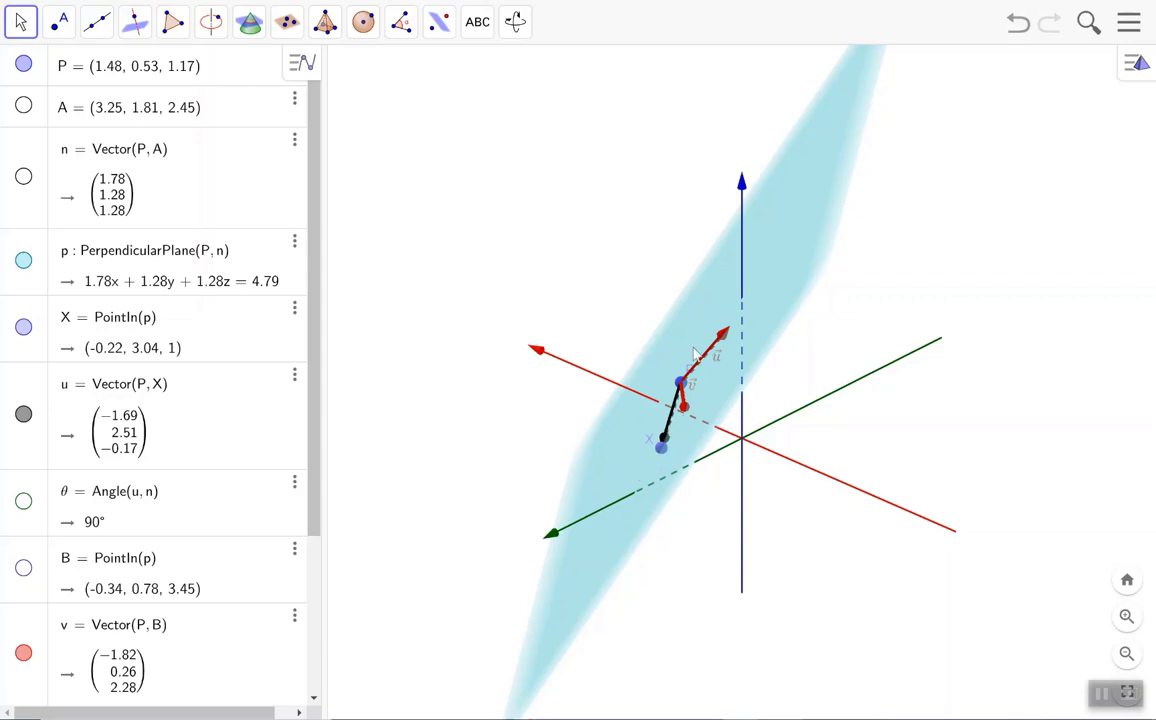
# - Point out point P, then slide point X within plane p to (0.43, 3, 0.13)
pyautogui.click(682, 381)
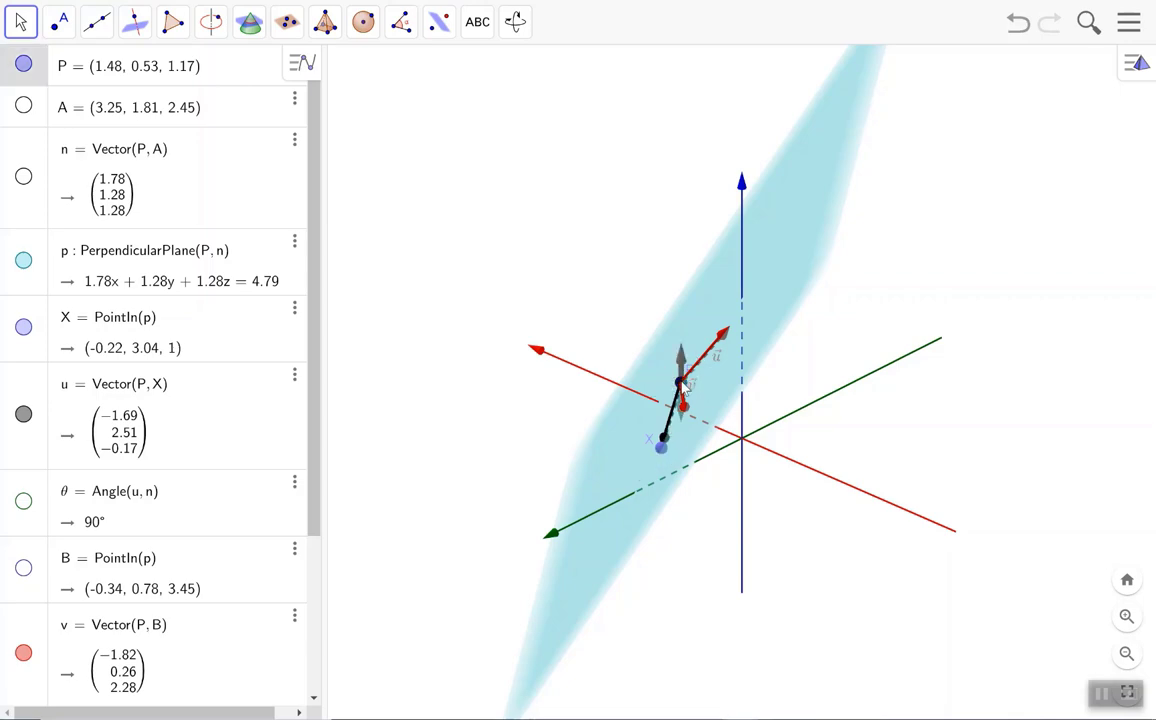
pyautogui.moveTo(661, 447); pyautogui.dragTo(642, 470)
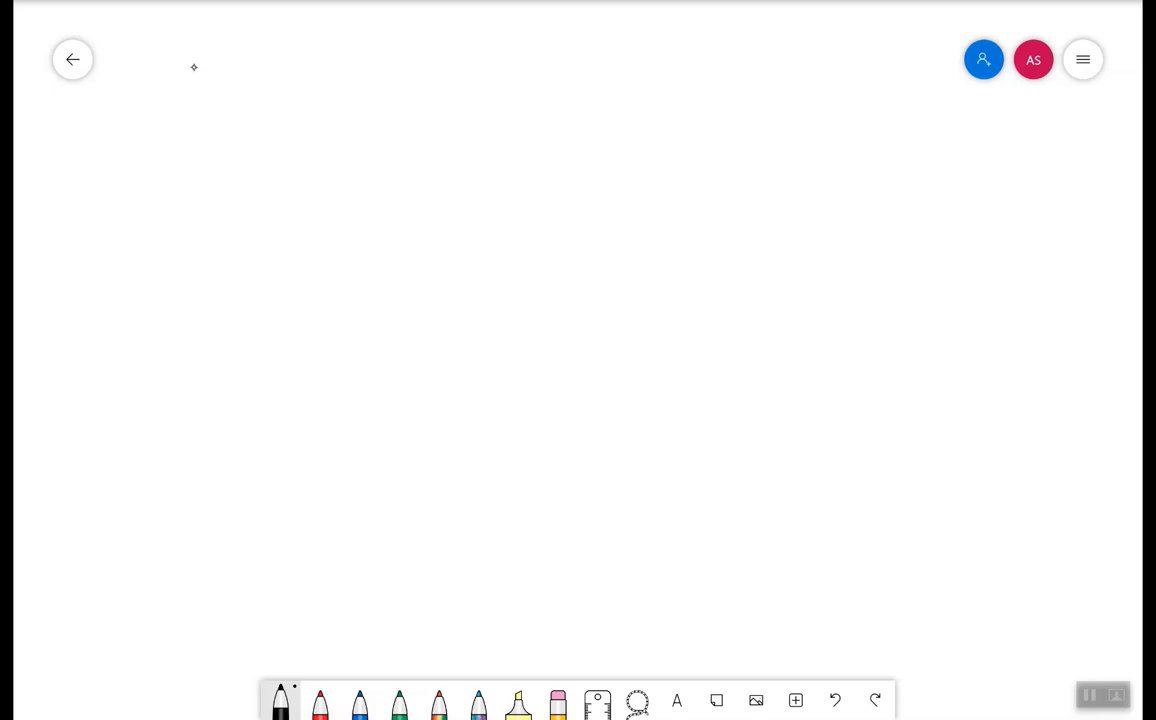
# - Clear a stray mark and write the heading 'vector form (plane)' at the top
pyautogui.moveTo(172, 66)
pyautogui.mouseDown()
pyautogui.moveTo(181, 55)
pyautogui.moveTo(191, 72)
pyautogui.moveTo(187, 52)
pyautogui.moveTo(197, 71)
pyautogui.mouseUp()
pyautogui.moveTo(204, 60)
pyautogui.mouseDown()
pyautogui.moveTo(211, 72)
pyautogui.moveTo(219, 49)
pyautogui.mouseUp()
pyautogui.moveTo(228, 58); pyautogui.dragTo(227, 59)
pyautogui.moveTo(238, 72)
pyautogui.mouseDown()
pyautogui.moveTo(249, 55)
pyautogui.moveTo(287, 66)
pyautogui.moveTo(297, 49)
pyautogui.mouseUp()
pyautogui.moveTo(312, 50)
pyautogui.mouseDown()
pyautogui.moveTo(380, 46)
pyautogui.moveTo(420, 72)
pyautogui.mouseUp()
pyautogui.moveTo(424, 60)
pyautogui.mouseDown()
pyautogui.moveTo(457, 77)
pyautogui.moveTo(518, 72)
pyautogui.moveTo(532, 44)
pyautogui.mouseUp()
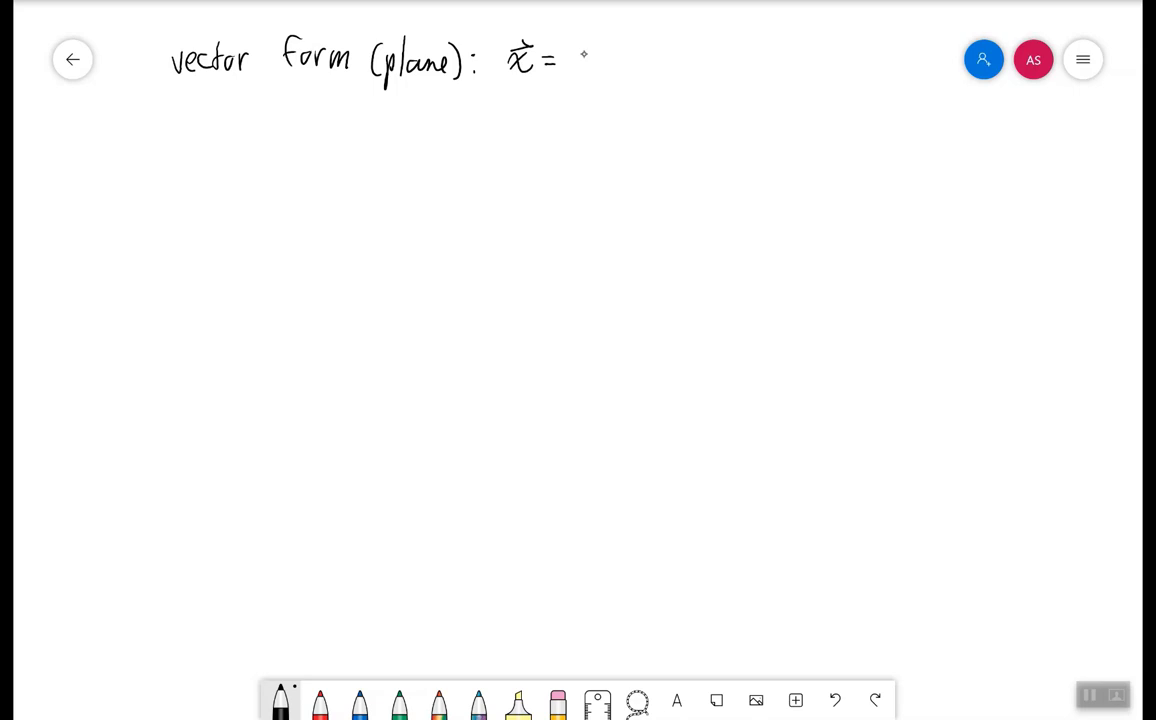
# - Write x⃗ = p⃗ + su⃗ + tv⃗ and underline the direction vectors u⃗ and v⃗
pyautogui.moveTo(572, 50); pyautogui.dragTo(573, 86)
pyautogui.moveTo(573, 52)
pyautogui.mouseDown()
pyautogui.moveTo(575, 68)
pyautogui.moveTo(590, 42)
pyautogui.mouseUp()
pyautogui.moveTo(584, 36); pyautogui.dragTo(616, 60)
pyautogui.moveTo(609, 53)
pyautogui.mouseDown()
pyautogui.moveTo(609, 68)
pyautogui.moveTo(662, 67)
pyautogui.moveTo(662, 41)
pyautogui.moveTo(692, 60)
pyautogui.mouseUp()
pyautogui.moveTo(685, 53)
pyautogui.mouseDown()
pyautogui.moveTo(685, 67)
pyautogui.moveTo(720, 70)
pyautogui.mouseUp()
pyautogui.moveTo(713, 54)
pyautogui.mouseDown()
pyautogui.moveTo(704, 68)
pyautogui.moveTo(717, 52)
pyautogui.mouseUp()
pyautogui.moveTo(727, 53); pyautogui.dragTo(742, 42)
pyautogui.moveTo(736, 37); pyautogui.dragTo(742, 42)
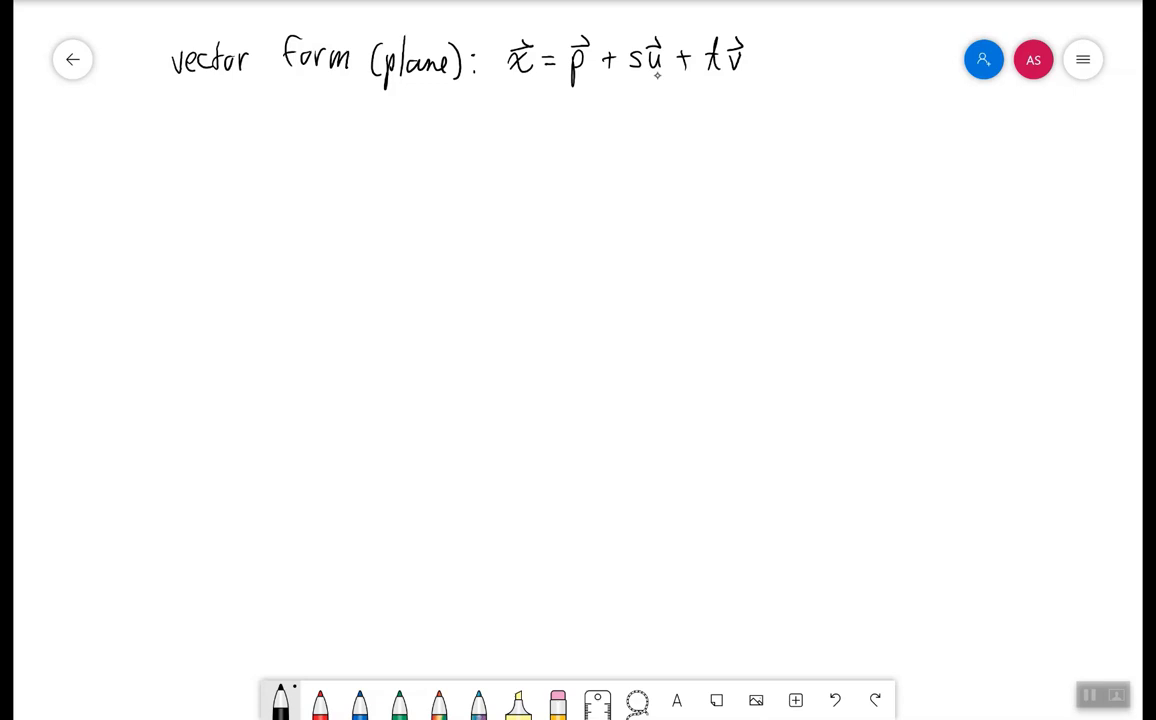
pyautogui.moveTo(645, 74); pyautogui.dragTo(745, 73)
# - Note 'two params!' beneath the vector equation
pyautogui.moveTo(605, 103); pyautogui.dragTo(616, 102)
pyautogui.moveTo(610, 97); pyautogui.dragTo(613, 116)
pyautogui.moveTo(618, 104)
pyautogui.mouseDown()
pyautogui.moveTo(644, 107)
pyautogui.moveTo(663, 133)
pyautogui.moveTo(666, 118)
pyautogui.mouseUp()
pyautogui.moveTo(688, 107)
pyautogui.mouseDown()
pyautogui.moveTo(690, 118)
pyautogui.moveTo(700, 106)
pyautogui.moveTo(713, 118)
pyautogui.mouseUp()
pyautogui.moveTo(718, 108); pyautogui.dragTo(745, 119)
pyautogui.moveTo(768, 100); pyautogui.dragTo(768, 107)
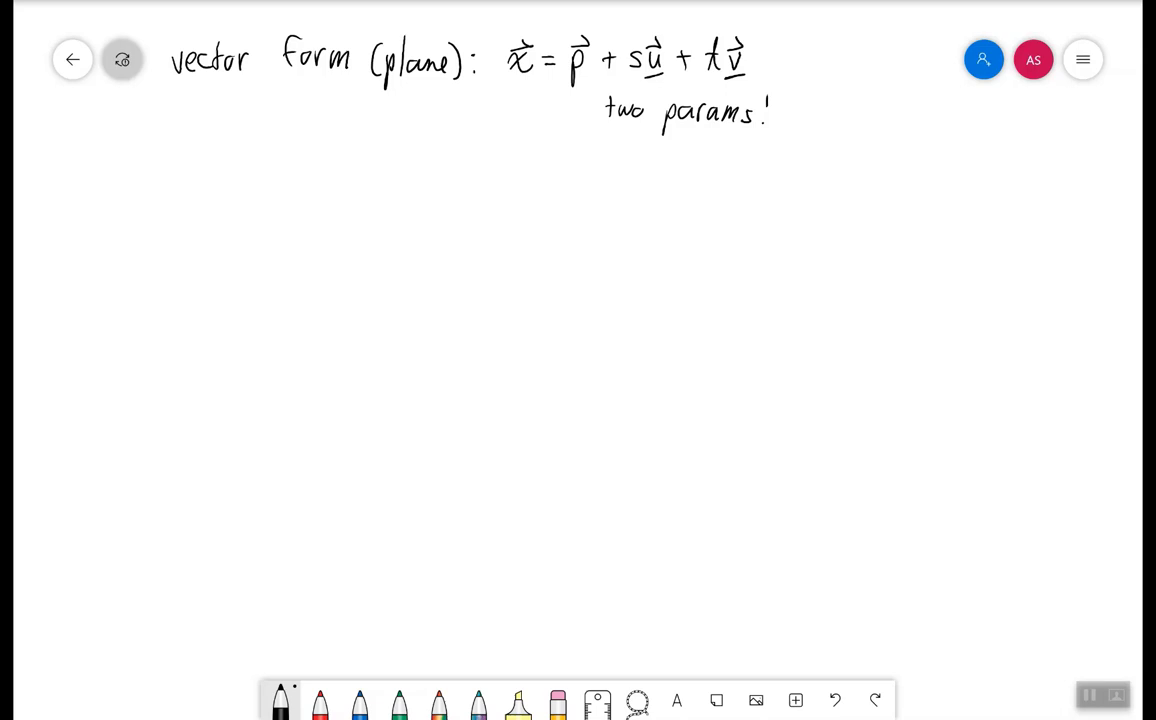
# - Start the 'parametric form' heading on the next line
pyautogui.moveTo(176, 123)
pyautogui.mouseDown()
pyautogui.moveTo(177, 158)
pyautogui.moveTo(184, 134)
pyautogui.mouseUp()
pyautogui.moveTo(197, 128)
pyautogui.mouseDown()
pyautogui.moveTo(199, 140)
pyautogui.moveTo(212, 128)
pyautogui.moveTo(265, 143)
pyautogui.mouseUp()
pyautogui.moveTo(258, 130); pyautogui.dragTo(306, 145)
pyautogui.moveTo(318, 133)
pyautogui.mouseDown()
pyautogui.moveTo(316, 146)
pyautogui.moveTo(339, 149)
pyautogui.moveTo(349, 134)
pyautogui.mouseUp()
pyautogui.moveTo(358, 134); pyautogui.dragTo(357, 136)
pyautogui.moveTo(366, 147)
pyautogui.mouseDown()
pyautogui.moveTo(372, 134)
pyautogui.moveTo(412, 162)
pyautogui.mouseUp()
# - Complete the heading with '(plane):'
pyautogui.moveTo(428, 142)
pyautogui.mouseDown()
pyautogui.moveTo(430, 174)
pyautogui.moveTo(438, 152)
pyautogui.mouseUp()
pyautogui.moveTo(447, 117); pyautogui.dragTo(452, 154)
pyautogui.moveTo(463, 153); pyautogui.dragTo(491, 150)
pyautogui.moveTo(496, 139); pyautogui.dragTo(505, 165)
pyautogui.click(519, 153)
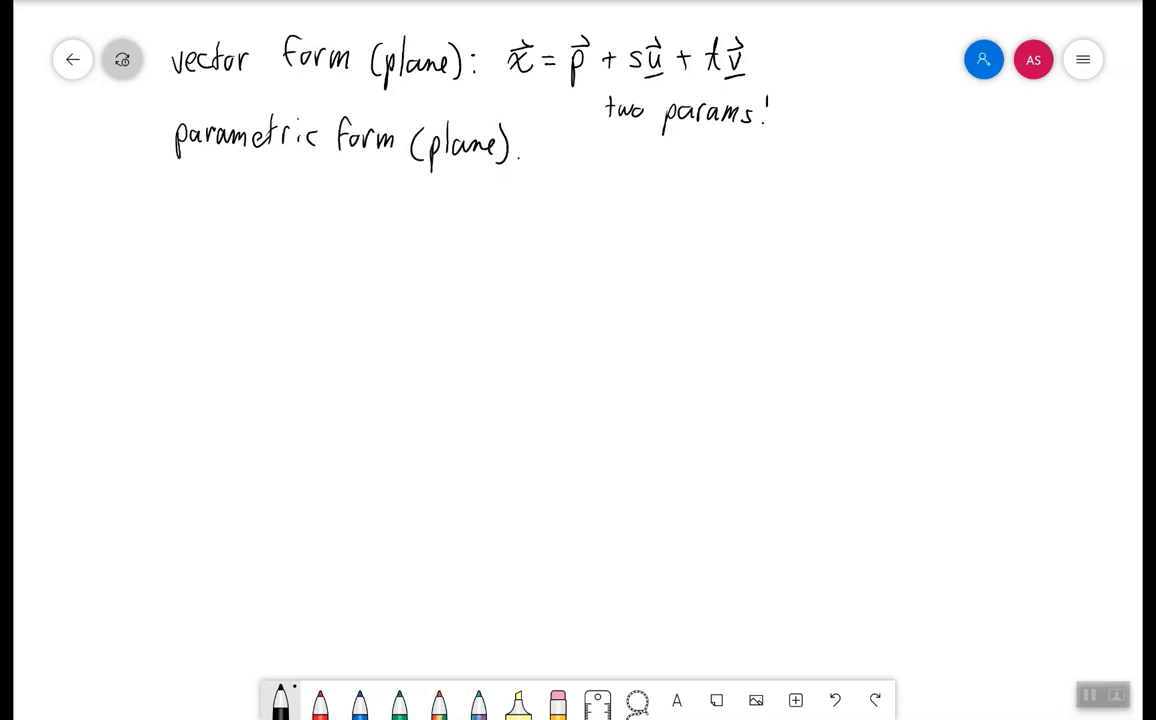
pyautogui.click(518, 141)
# - Write 'write it out in' after the heading
pyautogui.moveTo(577, 141); pyautogui.dragTo(611, 142)
pyautogui.moveTo(614, 144); pyautogui.dragTo(626, 155)
pyautogui.moveTo(619, 145); pyautogui.dragTo(690, 158)
pyautogui.moveTo(700, 136)
pyautogui.mouseDown()
pyautogui.moveTo(702, 158)
pyautogui.moveTo(708, 145)
pyautogui.mouseUp()
pyautogui.moveTo(744, 146); pyautogui.dragTo(784, 160)
pyautogui.moveTo(776, 148); pyautogui.dragTo(846, 169)
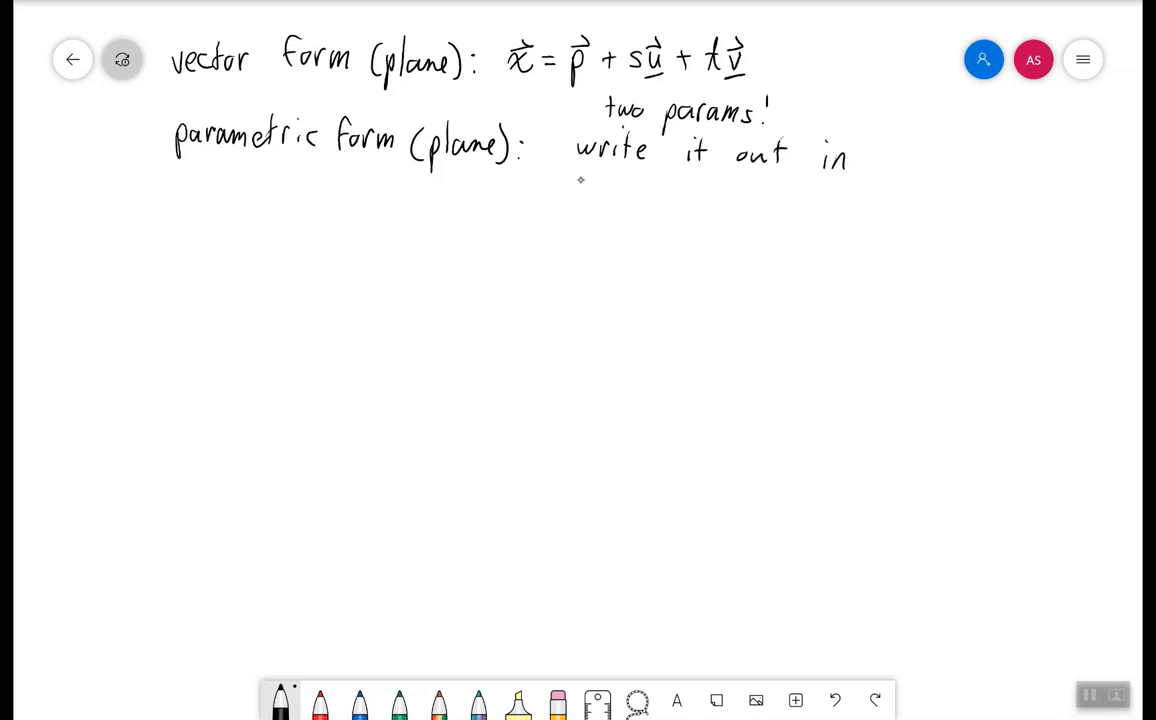
pyautogui.moveTo(584, 172); pyautogui.dragTo(584, 190)
# - Finish the note with 'terms of components.' on the second line
pyautogui.moveTo(578, 181); pyautogui.dragTo(617, 183)
pyautogui.moveTo(620, 183); pyautogui.dragTo(684, 205)
pyautogui.moveTo(677, 188); pyautogui.dragTo(746, 204)
pyautogui.moveTo(757, 190)
pyautogui.mouseDown()
pyautogui.moveTo(784, 205)
pyautogui.moveTo(786, 222)
pyautogui.mouseUp()
pyautogui.moveTo(789, 192)
pyautogui.mouseDown()
pyautogui.moveTo(792, 205)
pyautogui.moveTo(810, 191)
pyautogui.moveTo(833, 201)
pyautogui.mouseUp()
pyautogui.moveTo(837, 196); pyautogui.dragTo(863, 202)
pyautogui.moveTo(869, 182)
pyautogui.mouseDown()
pyautogui.moveTo(867, 206)
pyautogui.moveTo(876, 191)
pyautogui.mouseUp()
pyautogui.moveTo(880, 198); pyautogui.dragTo(888, 214)
pyautogui.click(898, 213)
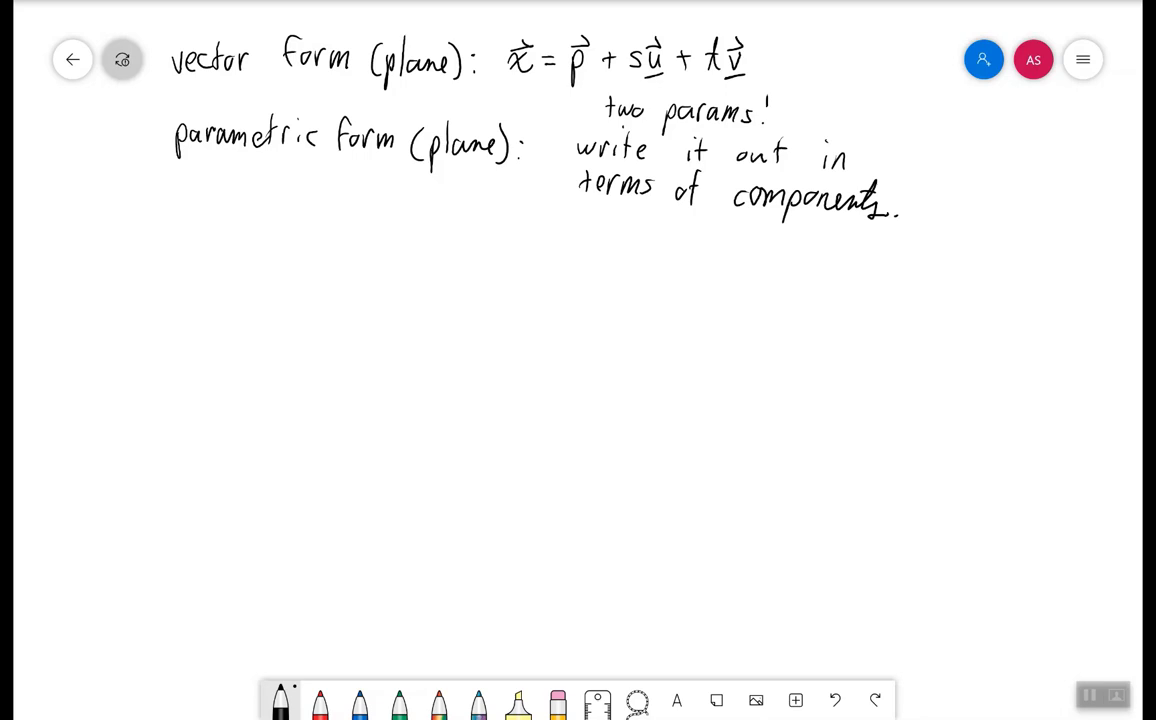
pyautogui.hotkey('alt', 'Tab')
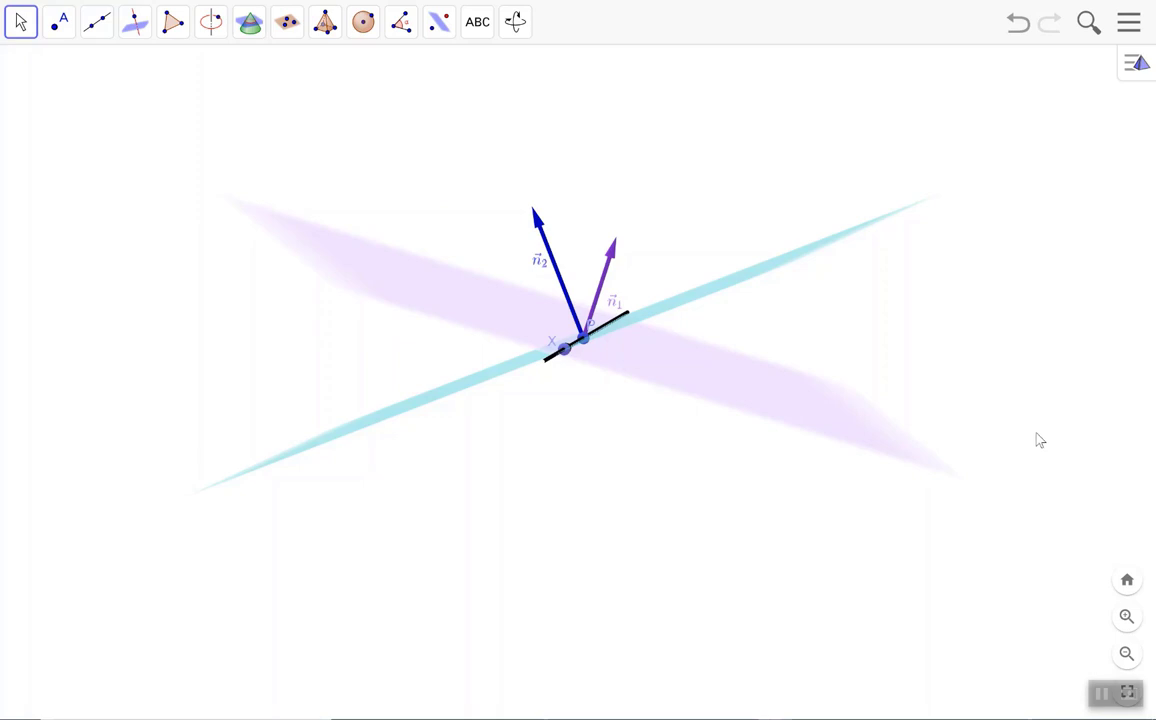
# - Select the cyan and purple planes alternately, clearing the selection between rounds
pyautogui.click(784, 267)
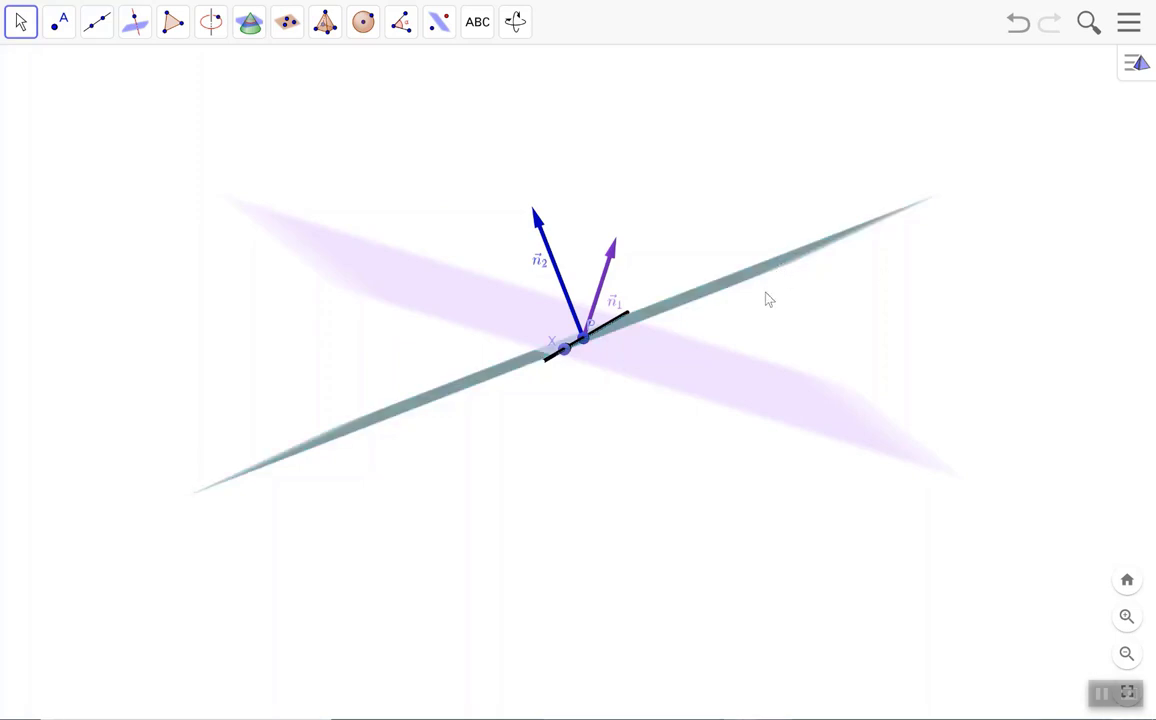
pyautogui.click(749, 374)
pyautogui.click(667, 504)
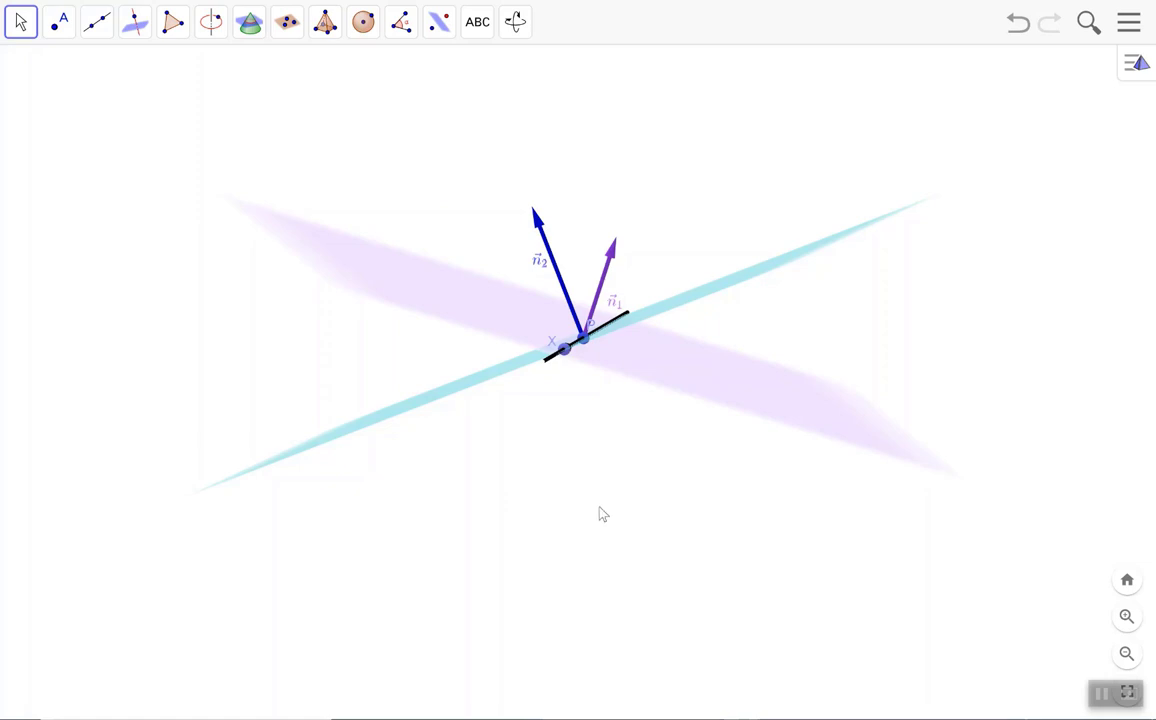
pyautogui.click(737, 288)
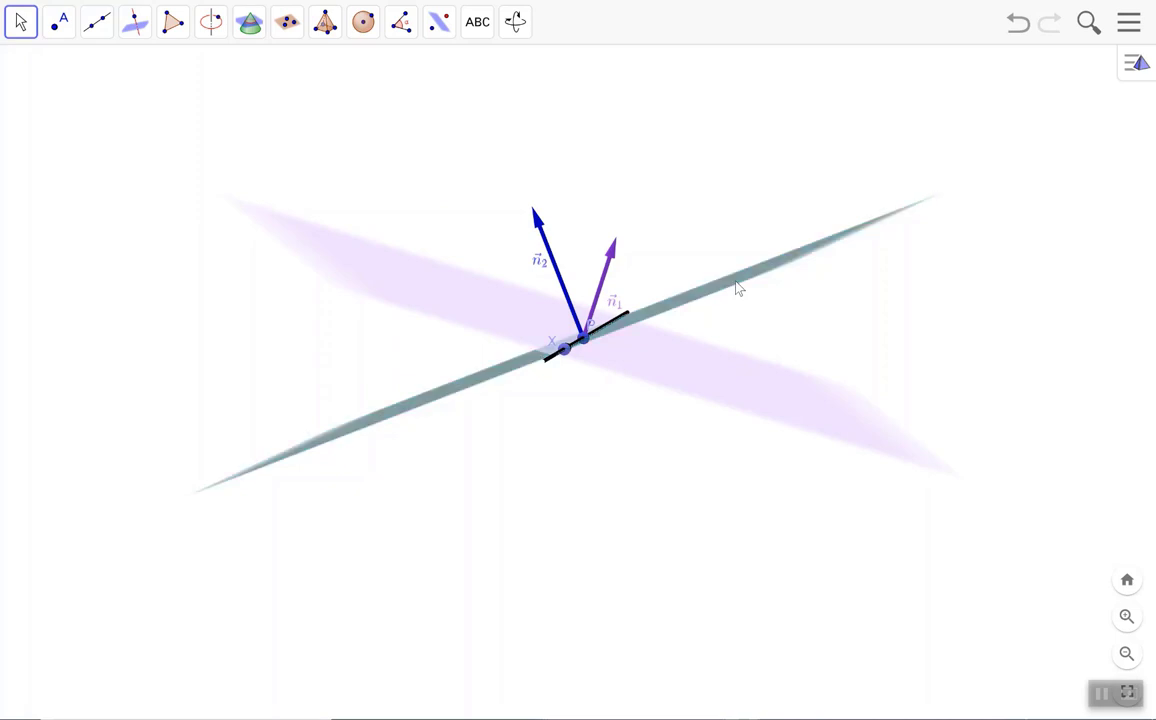
pyautogui.click(686, 377)
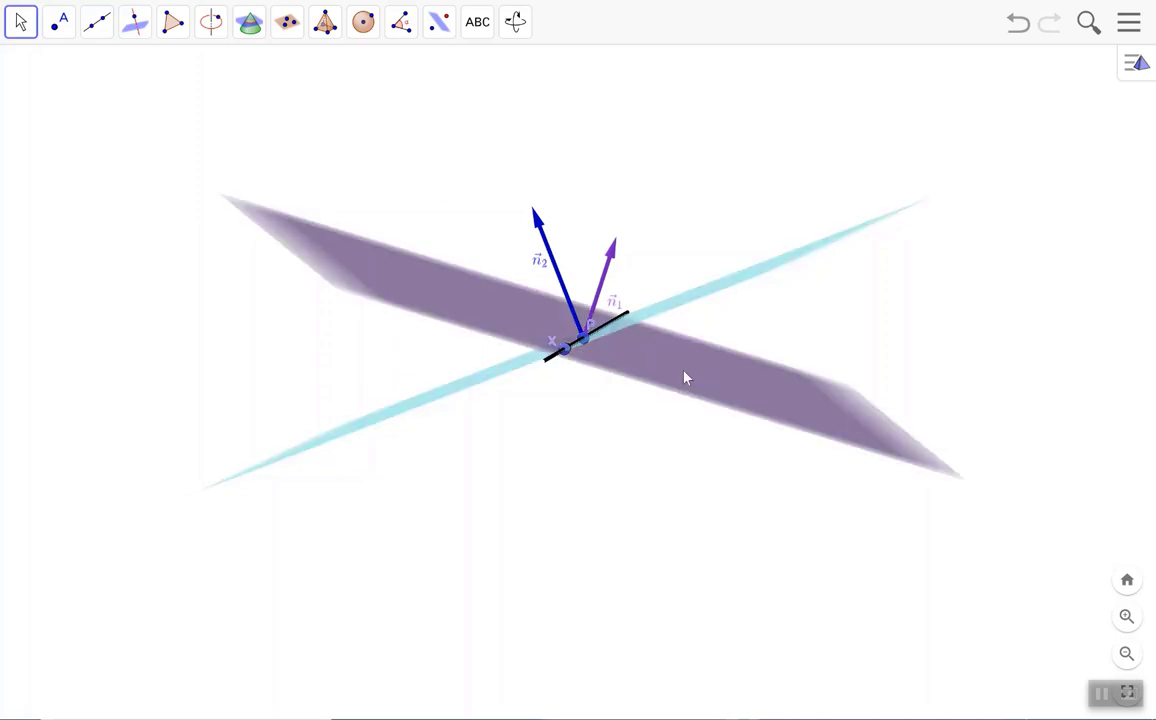
pyautogui.press('Escape')
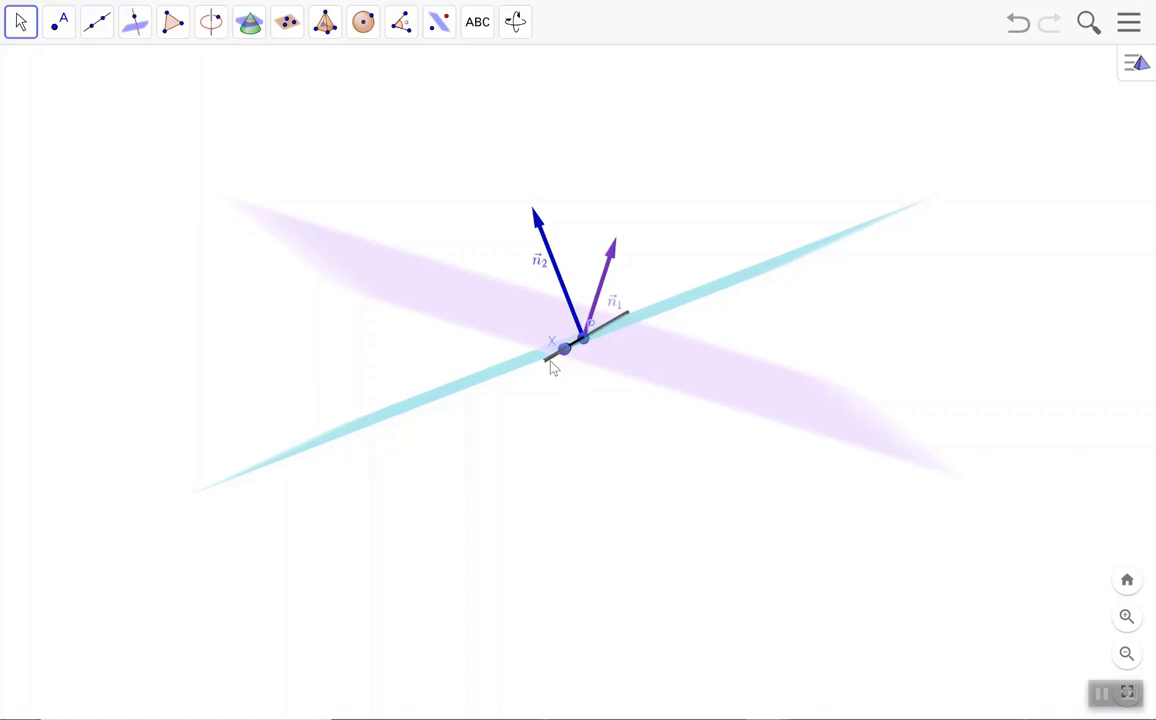
pyautogui.click(808, 262)
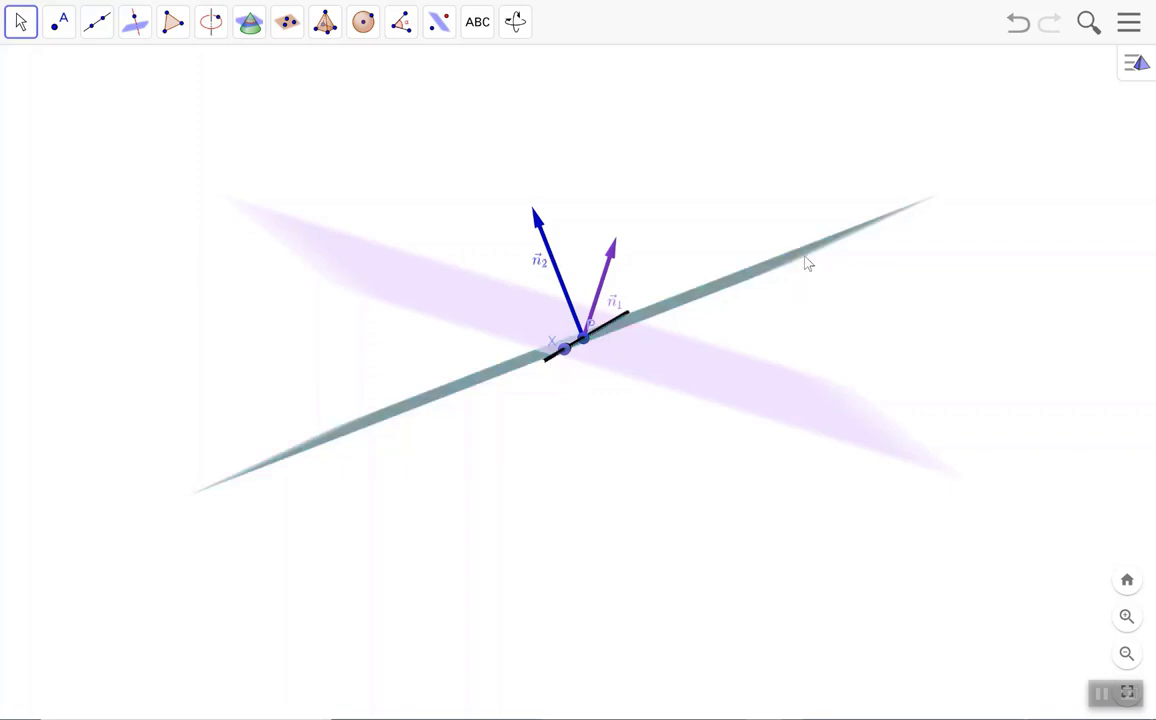
pyautogui.click(763, 400)
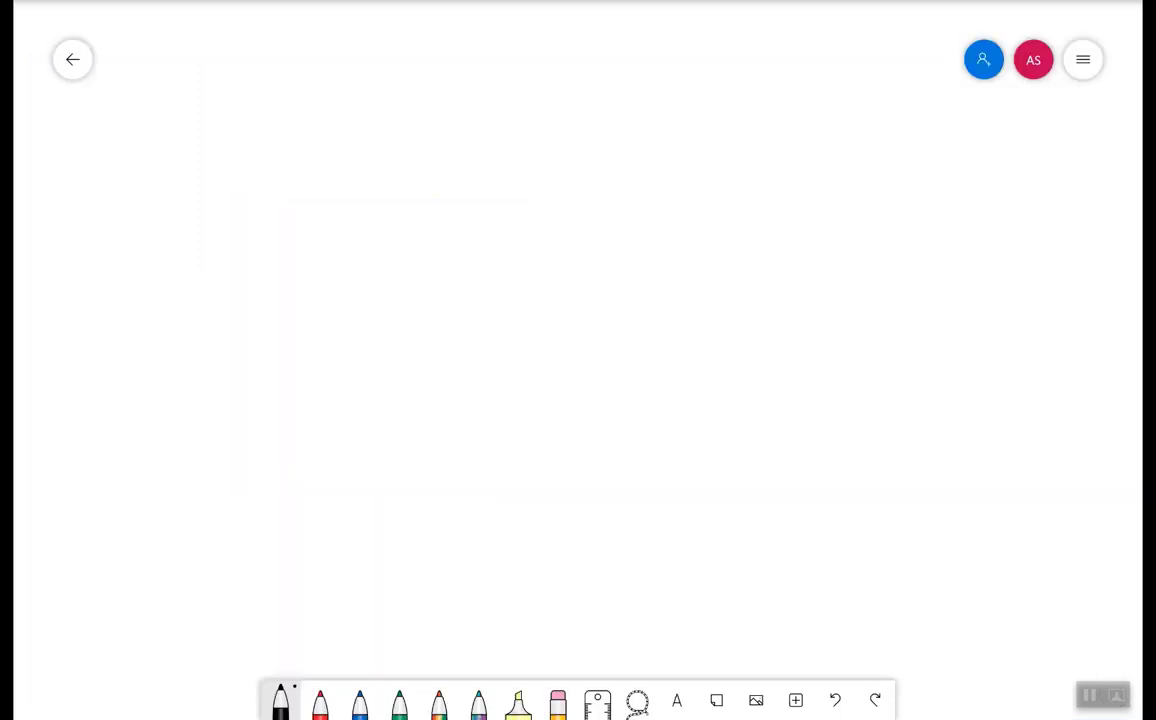
# - Handwrite the heading 'Normal form' at the top of the blank page
pyautogui.moveTo(143, 80)
pyautogui.mouseDown()
pyautogui.moveTo(161, 47)
pyautogui.moveTo(174, 60)
pyautogui.mouseUp()
pyautogui.moveTo(184, 60)
pyautogui.mouseDown()
pyautogui.moveTo(185, 72)
pyautogui.moveTo(194, 58)
pyautogui.mouseUp()
pyautogui.moveTo(198, 72)
pyautogui.mouseDown()
pyautogui.moveTo(210, 60)
pyautogui.moveTo(219, 72)
pyautogui.mouseUp()
pyautogui.moveTo(231, 58); pyautogui.dragTo(244, 72)
pyautogui.moveTo(291, 37); pyautogui.dragTo(276, 76)
pyautogui.moveTo(272, 58); pyautogui.dragTo(299, 53)
pyautogui.moveTo(306, 72)
pyautogui.mouseDown()
pyautogui.moveTo(318, 50)
pyautogui.moveTo(344, 72)
pyautogui.moveTo(400, 80)
pyautogui.mouseUp()
# - Complete the heading with '(line in 3D):'
pyautogui.moveTo(407, 60)
pyautogui.mouseDown()
pyautogui.moveTo(408, 79)
pyautogui.moveTo(490, 70)
pyautogui.mouseUp()
pyautogui.click(407, 45)
pyautogui.click(475, 44)
pyautogui.moveTo(515, 47)
pyautogui.mouseDown()
pyautogui.moveTo(515, 67)
pyautogui.moveTo(535, 66)
pyautogui.mouseUp()
pyautogui.moveTo(535, 44)
pyautogui.mouseDown()
pyautogui.moveTo(536, 66)
pyautogui.moveTo(561, 70)
pyautogui.mouseUp()
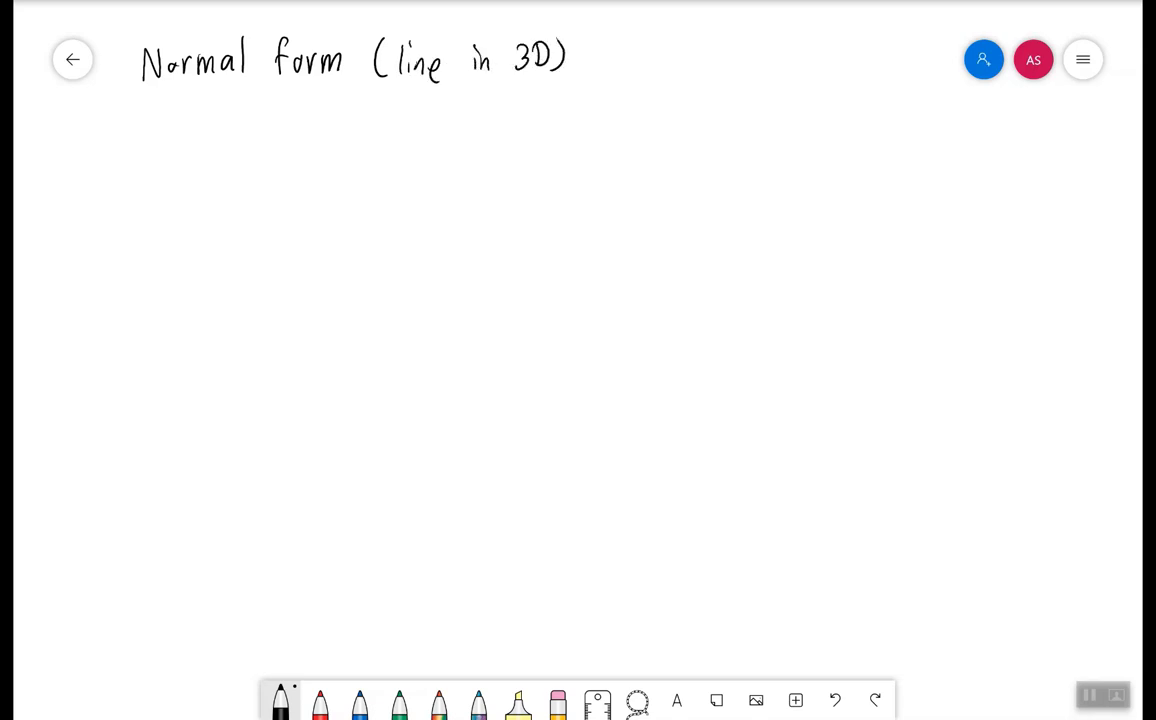
pyautogui.click(581, 51)
pyautogui.click(581, 66)
# - Write the first normal equation n1·(x−p)=0 below the heading
pyautogui.moveTo(332, 94)
pyautogui.mouseDown()
pyautogui.moveTo(342, 111)
pyautogui.moveTo(343, 88)
pyautogui.moveTo(345, 110)
pyautogui.moveTo(379, 112)
pyautogui.mouseUp()
pyautogui.moveTo(391, 94)
pyautogui.mouseDown()
pyautogui.moveTo(402, 108)
pyautogui.moveTo(408, 88)
pyautogui.moveTo(438, 121)
pyautogui.mouseUp()
pyautogui.click(420, 101)
pyautogui.moveTo(440, 93)
pyautogui.mouseDown()
pyautogui.moveTo(441, 106)
pyautogui.moveTo(454, 86)
pyautogui.mouseUp()
pyautogui.moveTo(456, 86)
pyautogui.mouseDown()
pyautogui.moveTo(458, 112)
pyautogui.moveTo(481, 98)
pyautogui.mouseUp()
pyautogui.moveTo(470, 104); pyautogui.dragTo(494, 91)
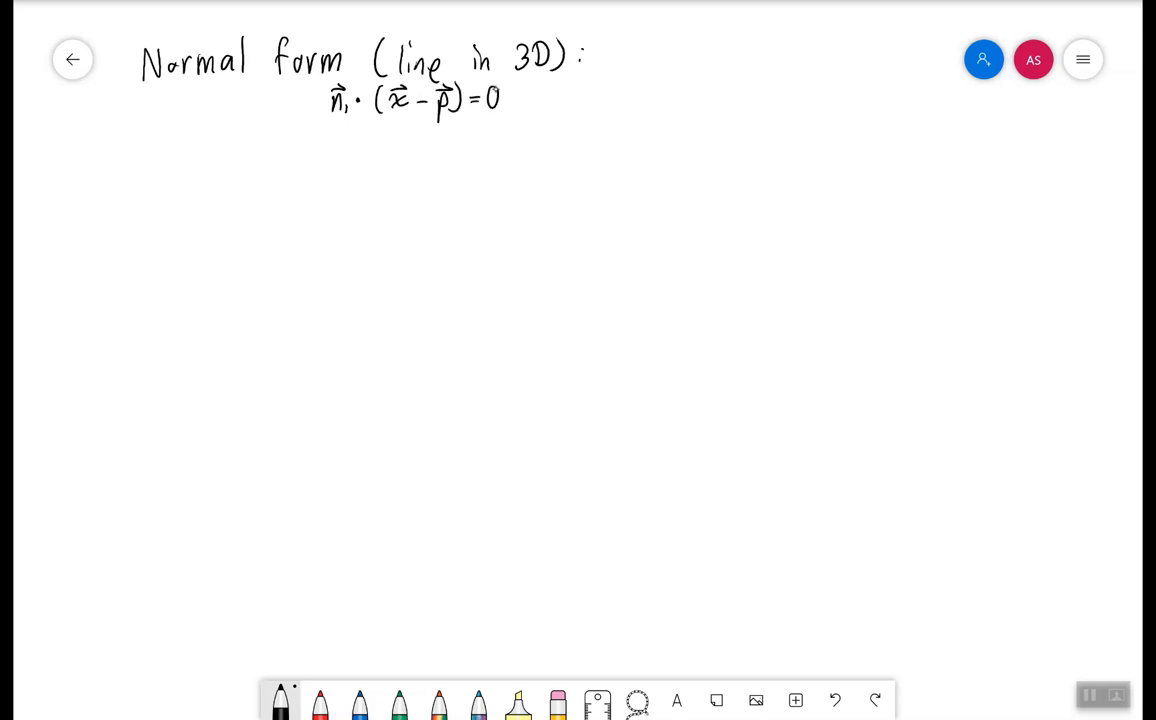
# - Write n2·(x−p)=0 underneath and join both equations with a brace
pyautogui.moveTo(333, 128)
pyautogui.mouseDown()
pyautogui.moveTo(333, 146)
pyautogui.moveTo(346, 121)
pyautogui.moveTo(356, 147)
pyautogui.moveTo(374, 153)
pyautogui.moveTo(405, 148)
pyautogui.moveTo(406, 126)
pyautogui.moveTo(428, 143)
pyautogui.mouseUp()
pyautogui.moveTo(440, 142)
pyautogui.mouseDown()
pyautogui.moveTo(440, 156)
pyautogui.moveTo(457, 123)
pyautogui.mouseUp()
pyautogui.moveTo(459, 122)
pyautogui.mouseDown()
pyautogui.moveTo(459, 152)
pyautogui.moveTo(491, 146)
pyautogui.mouseUp()
pyautogui.moveTo(508, 131); pyautogui.dragTo(510, 131)
pyautogui.moveTo(330, 80)
pyautogui.mouseDown()
pyautogui.moveTo(311, 118)
pyautogui.moveTo(328, 158)
pyautogui.mouseUp()
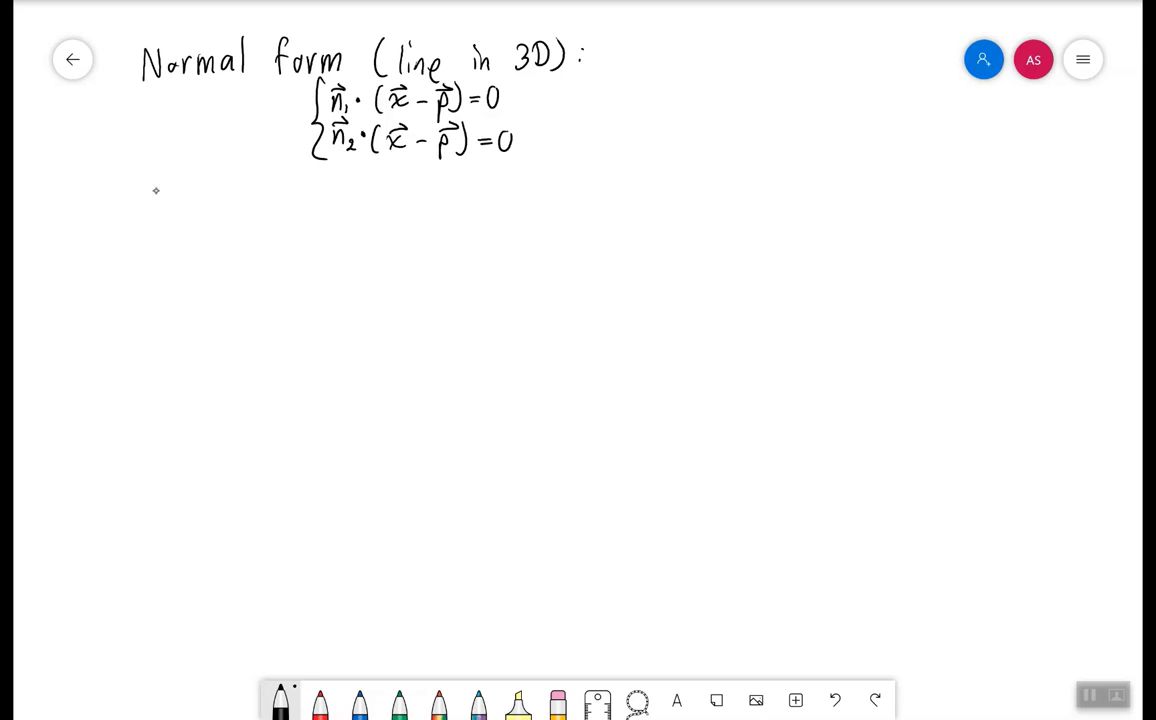
# - Begin the next heading, 'General form (line in', below the equations
pyautogui.moveTo(155, 190)
pyautogui.mouseDown()
pyautogui.moveTo(156, 205)
pyautogui.moveTo(196, 208)
pyautogui.moveTo(275, 185)
pyautogui.moveTo(330, 212)
pyautogui.moveTo(368, 192)
pyautogui.moveTo(362, 226)
pyautogui.mouseUp()
pyautogui.moveTo(390, 196)
pyautogui.mouseDown()
pyautogui.moveTo(390, 218)
pyautogui.moveTo(420, 220)
pyautogui.mouseUp()
pyautogui.moveTo(426, 212); pyautogui.dragTo(567, 224)
# - Finish the heading with 'in 3D):' and write a1x + b1y + c1z = d1 beneath it
pyautogui.click(589, 213)
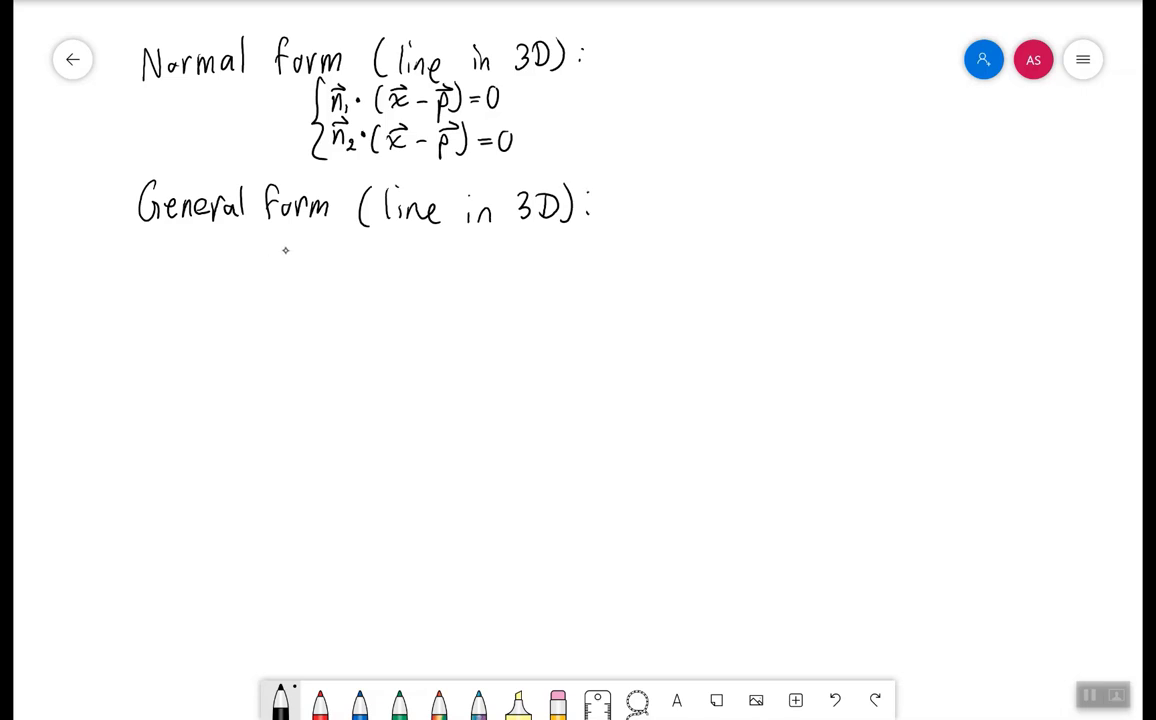
pyautogui.moveTo(302, 241); pyautogui.dragTo(304, 258)
pyautogui.moveTo(308, 251); pyautogui.dragTo(366, 249)
pyautogui.moveTo(359, 242)
pyautogui.mouseDown()
pyautogui.moveTo(359, 258)
pyautogui.moveTo(389, 257)
pyautogui.mouseUp()
pyautogui.moveTo(393, 253)
pyautogui.mouseDown()
pyautogui.moveTo(393, 264)
pyautogui.moveTo(408, 252)
pyautogui.mouseUp()
pyautogui.moveTo(417, 237)
pyautogui.mouseDown()
pyautogui.moveTo(408, 274)
pyautogui.moveTo(443, 248)
pyautogui.moveTo(436, 256)
pyautogui.moveTo(472, 259)
pyautogui.mouseUp()
pyautogui.moveTo(481, 242)
pyautogui.mouseDown()
pyautogui.moveTo(497, 258)
pyautogui.moveTo(526, 246)
pyautogui.mouseUp()
pyautogui.moveTo(514, 253); pyautogui.dragTo(547, 258)
pyautogui.moveTo(556, 229); pyautogui.dragTo(560, 260)
# - Start the second equation a2x + b2y + c2z on the next line
pyautogui.moveTo(305, 282)
pyautogui.mouseDown()
pyautogui.moveTo(318, 300)
pyautogui.moveTo(373, 285)
pyautogui.mouseUp()
pyautogui.click(367, 284)
pyautogui.moveTo(366, 278)
pyautogui.mouseDown()
pyautogui.moveTo(366, 293)
pyautogui.moveTo(404, 304)
pyautogui.moveTo(412, 292)
pyautogui.mouseUp()
pyautogui.moveTo(422, 276)
pyautogui.mouseDown()
pyautogui.moveTo(410, 320)
pyautogui.moveTo(450, 289)
pyautogui.mouseUp()
pyautogui.moveTo(471, 285)
pyautogui.mouseDown()
pyautogui.moveTo(470, 301)
pyautogui.moveTo(484, 304)
pyautogui.mouseUp()
pyautogui.moveTo(490, 284); pyautogui.dragTo(508, 301)
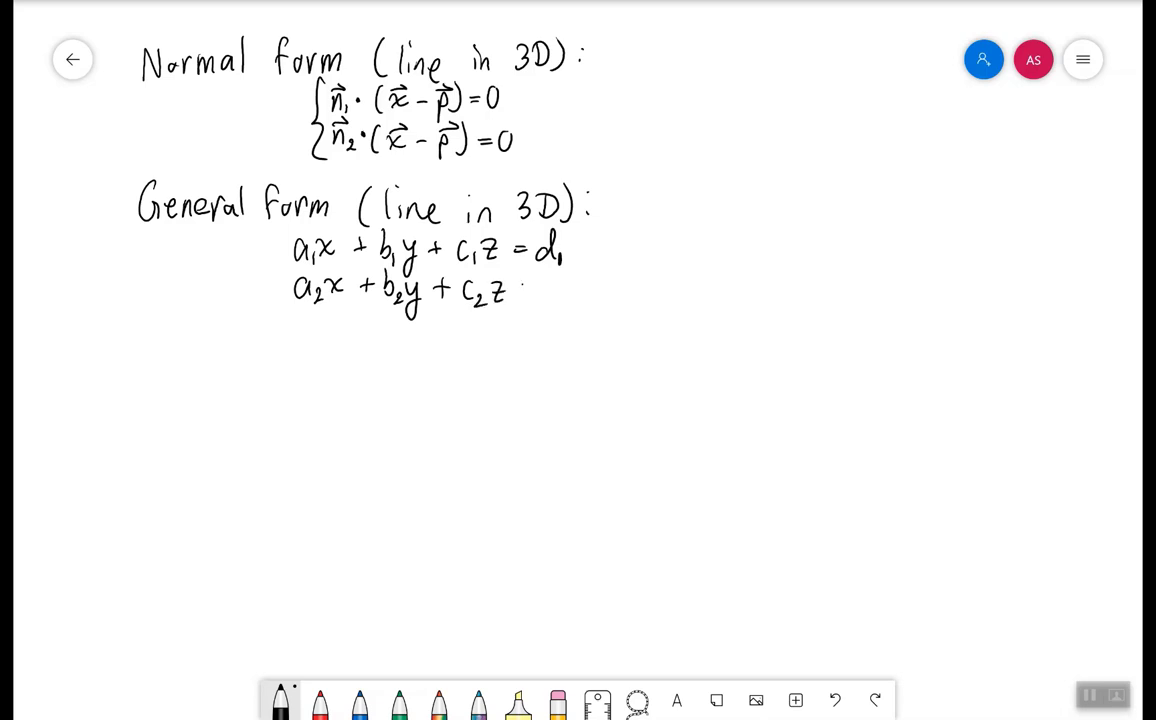